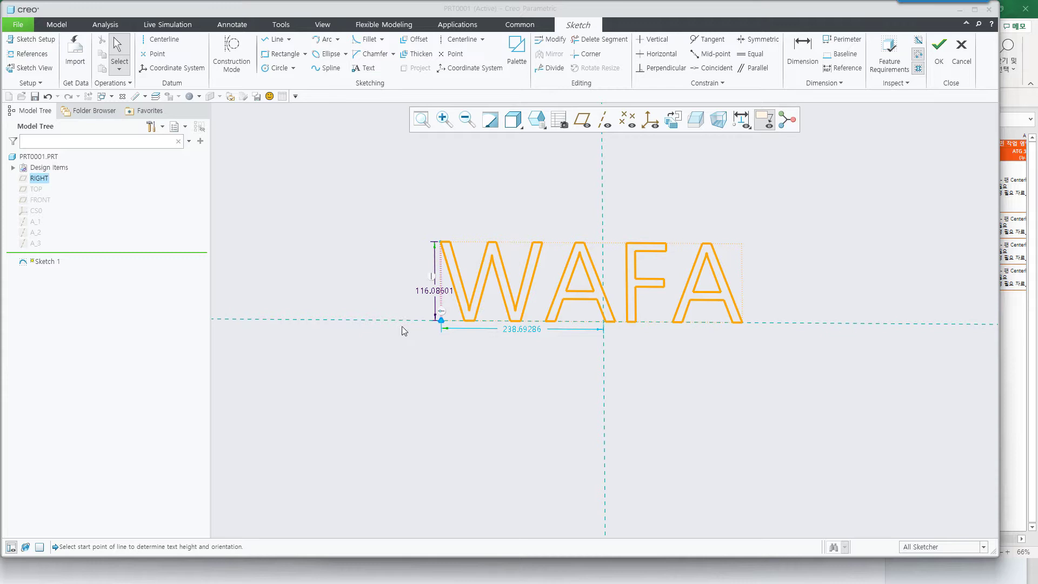
pyautogui.click(485, 280)
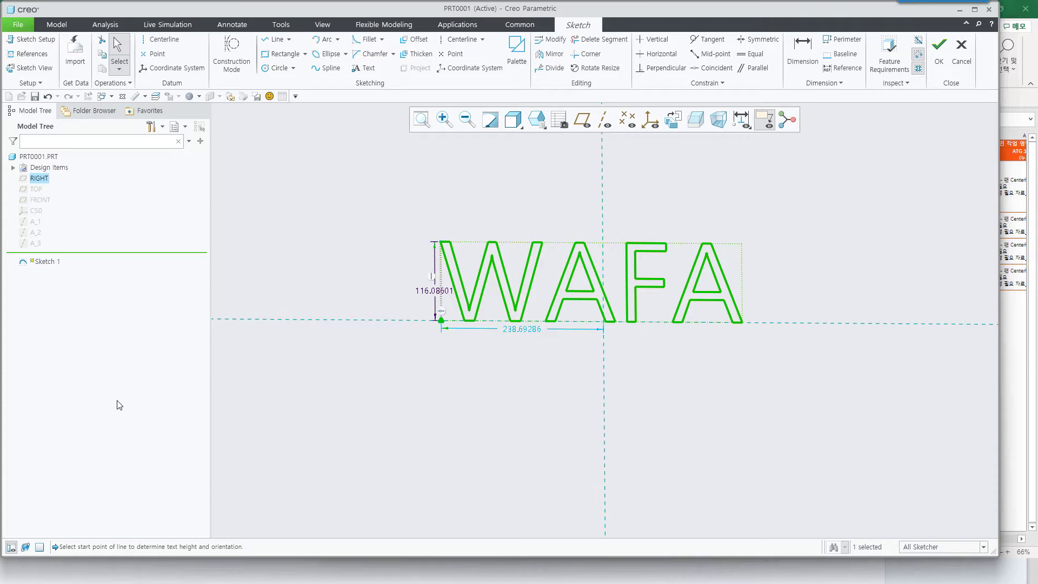
pyautogui.click(326, 280)
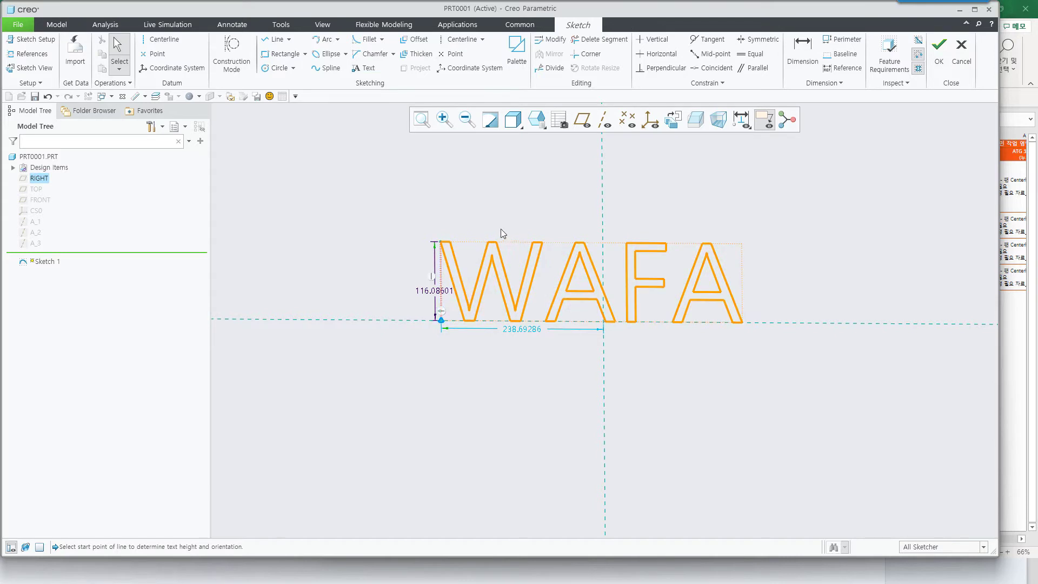
pyautogui.click(460, 280)
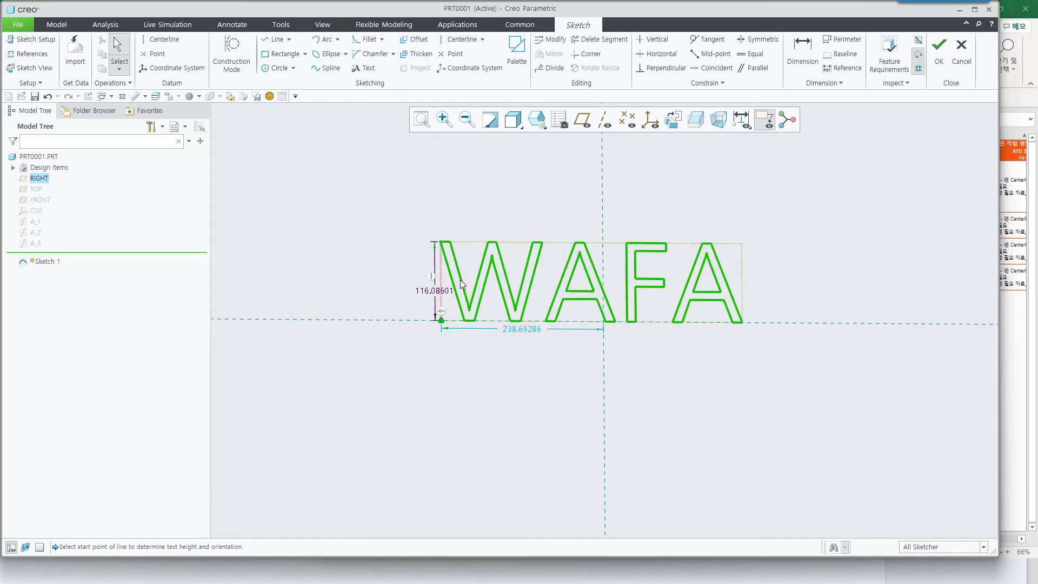
pyautogui.rightClick(394, 207)
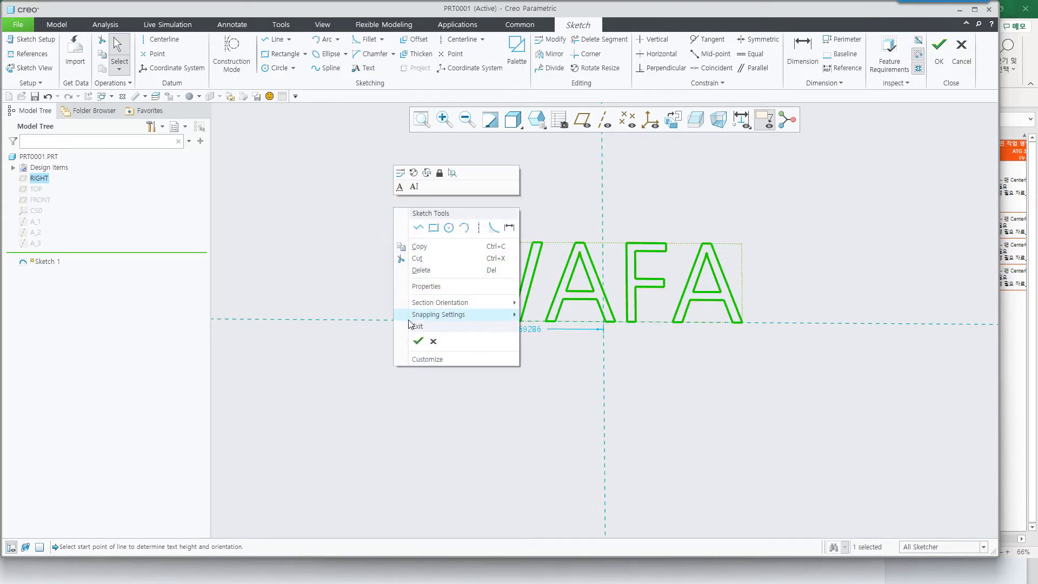
pyautogui.click(417, 288)
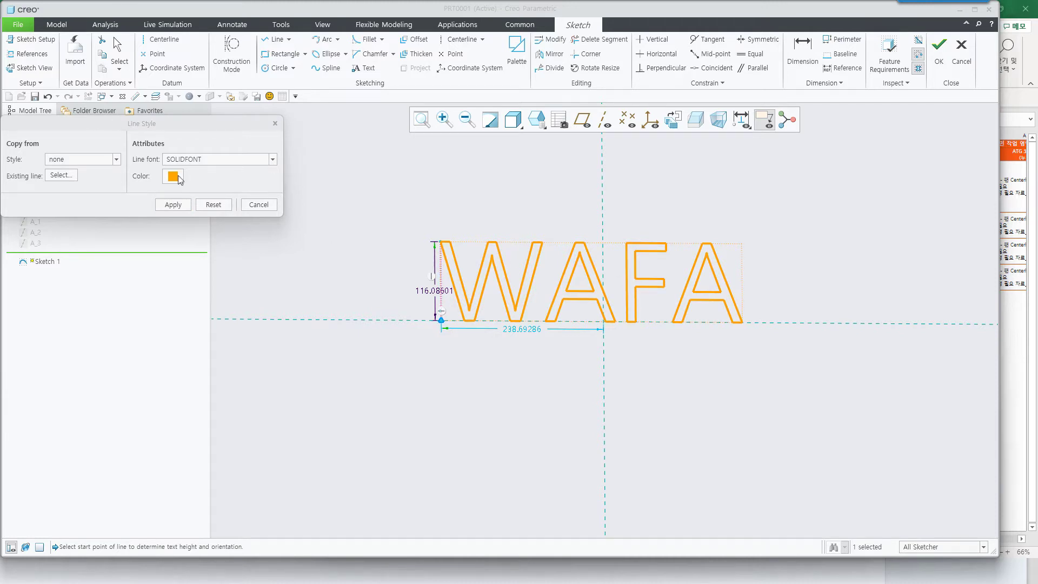
pyautogui.click(258, 206)
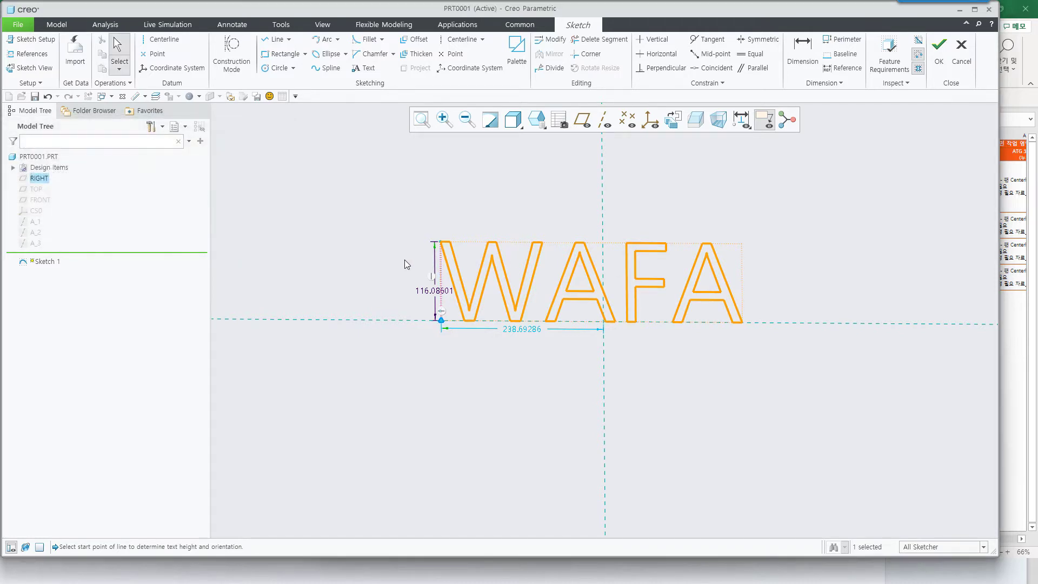
# Step: Change the font of the WAFA sketch text to font3d
pyautogui.doubleClick(460, 278)
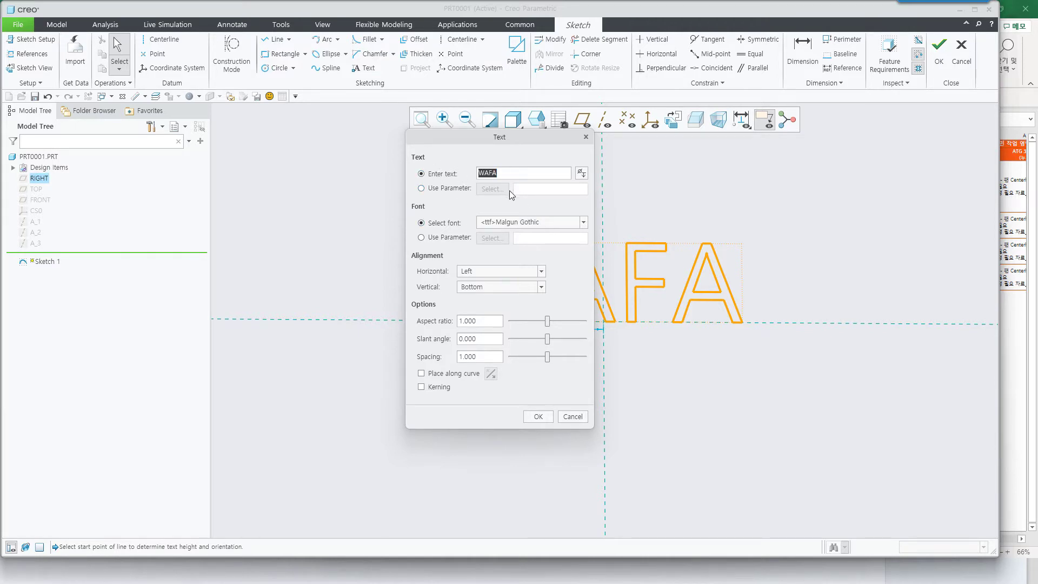
pyautogui.click(583, 223)
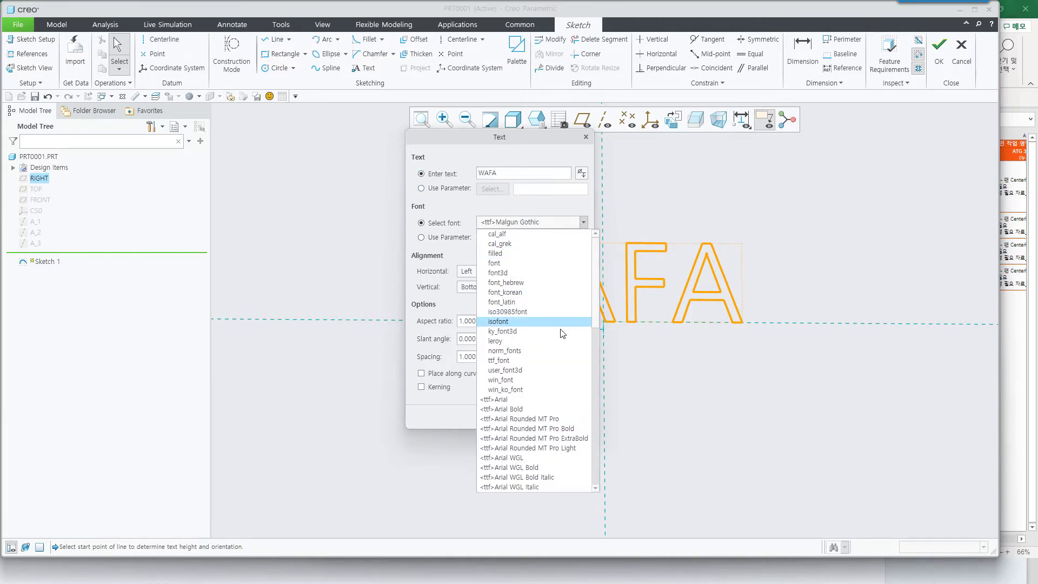
pyautogui.click(553, 274)
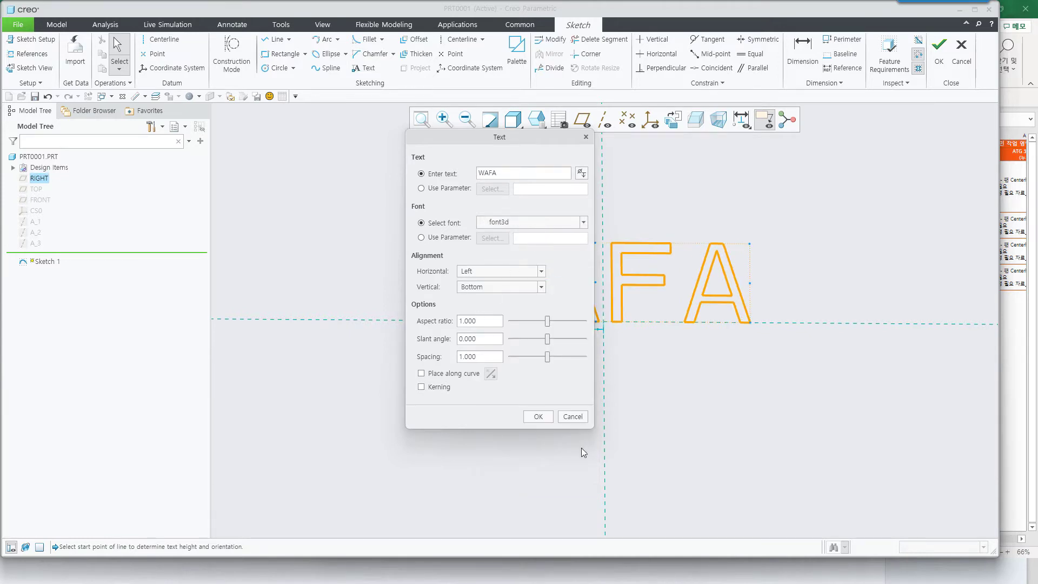
pyautogui.click(540, 417)
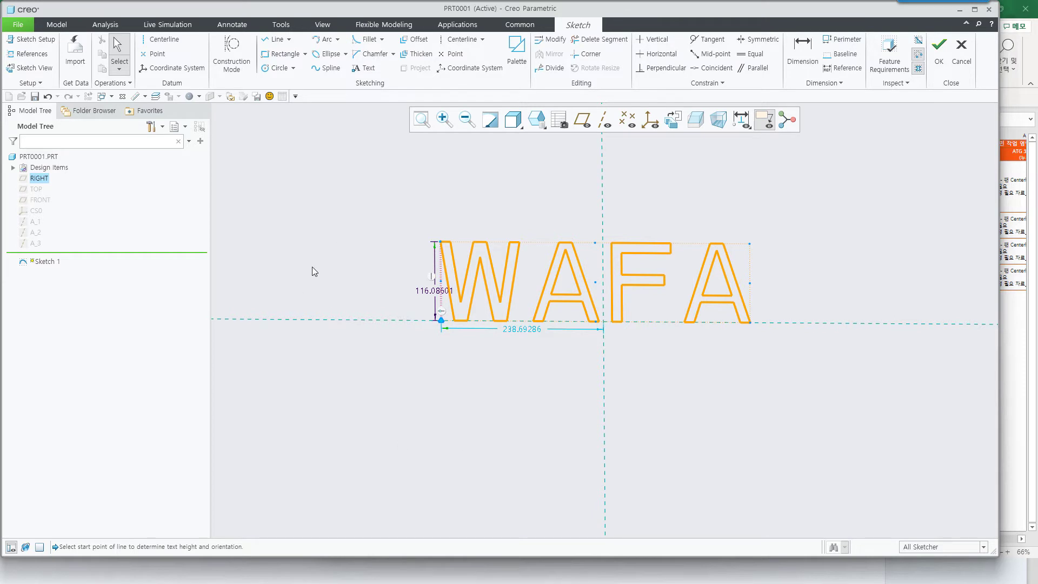
# Step: Open the WAFA text for editing and bring up the mapkey settings from the environment options
pyautogui.click(18, 24)
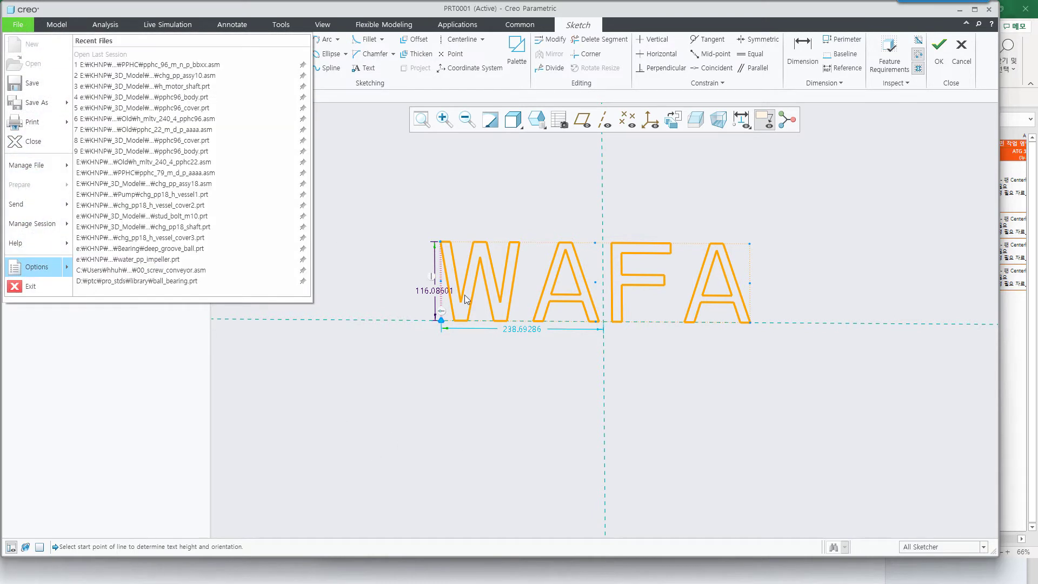
pyautogui.click(440, 257)
pyautogui.doubleClick(464, 267)
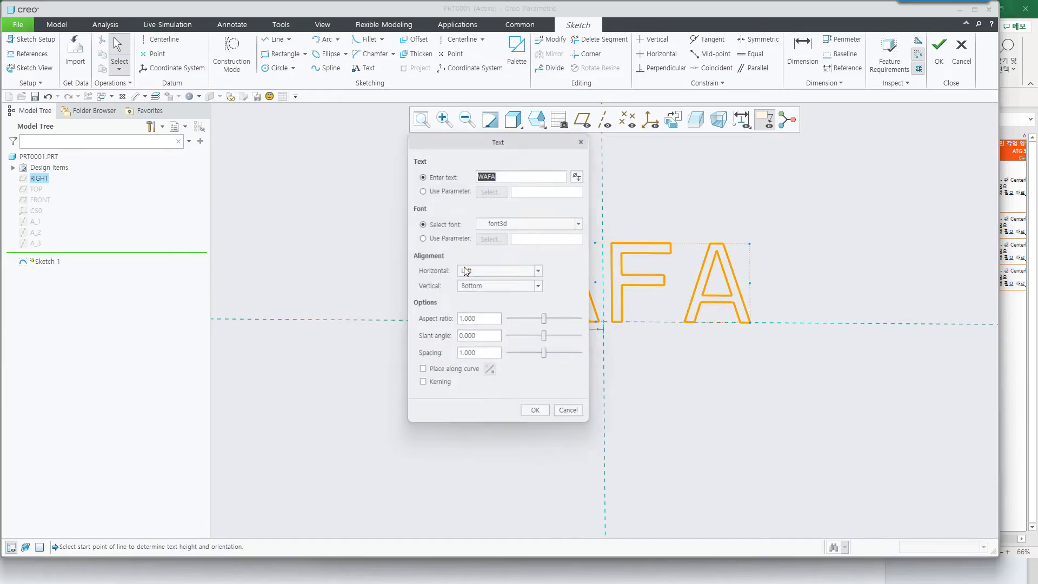
pyautogui.click(18, 24)
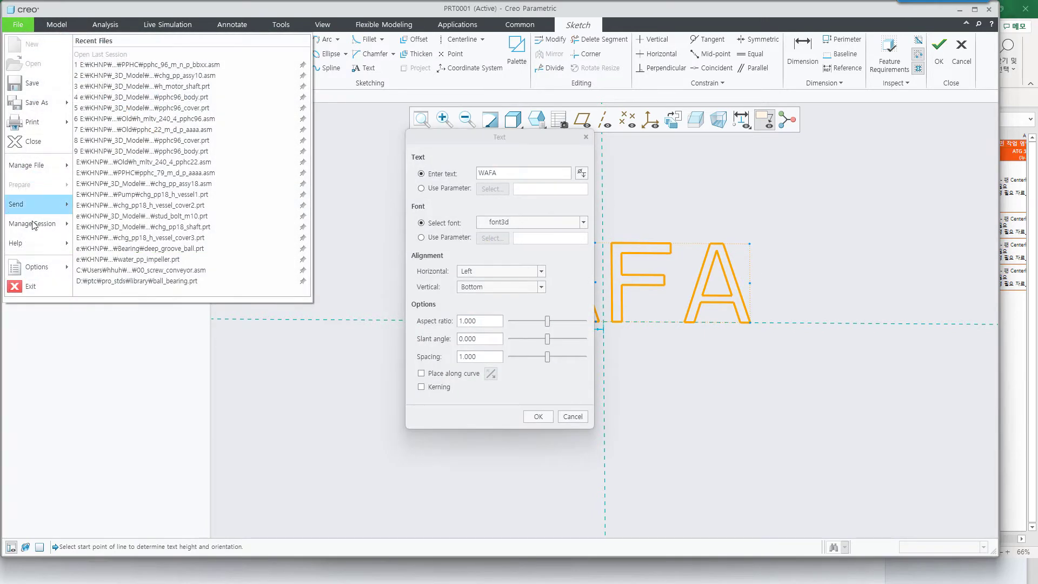
pyautogui.click(37, 267)
pyautogui.click(208, 117)
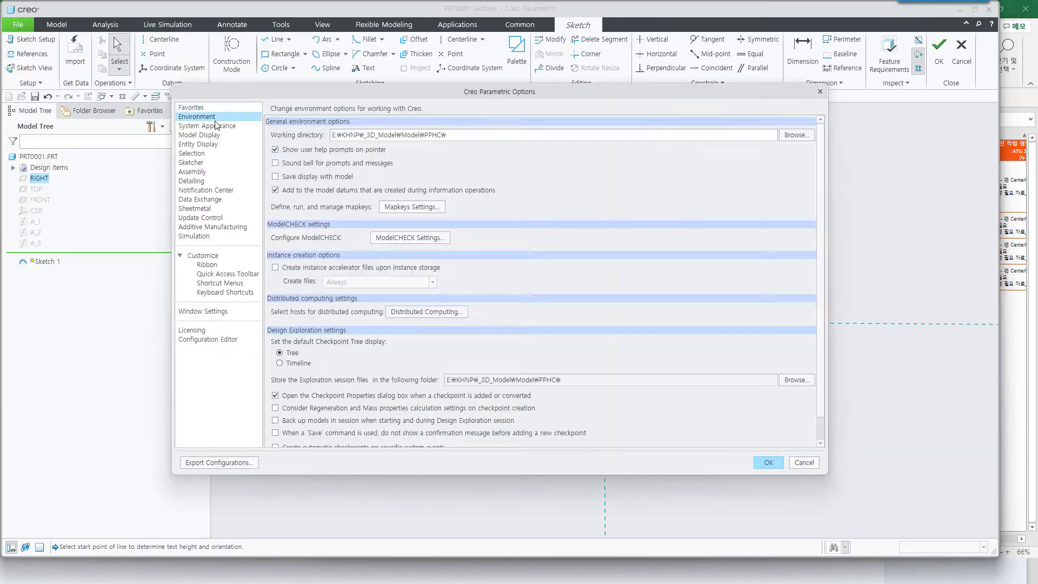
pyautogui.click(410, 209)
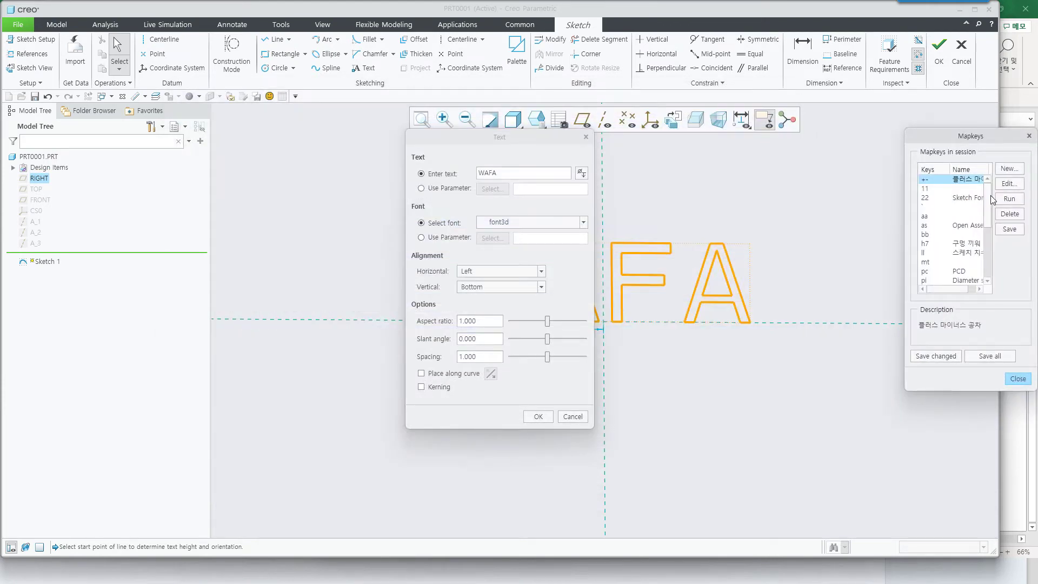
# Step: Create a new mapkey with shortcut 22 and the name Sketch Font, and start recording it
pyautogui.click(1009, 168)
pyautogui.write('22')
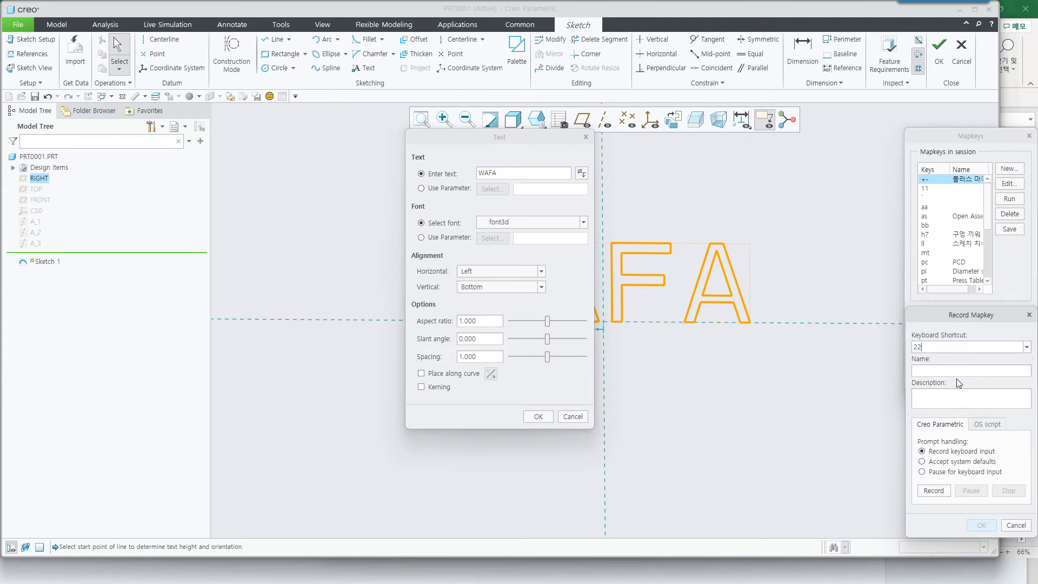
pyautogui.write('Sketch Font')
pyautogui.click(940, 492)
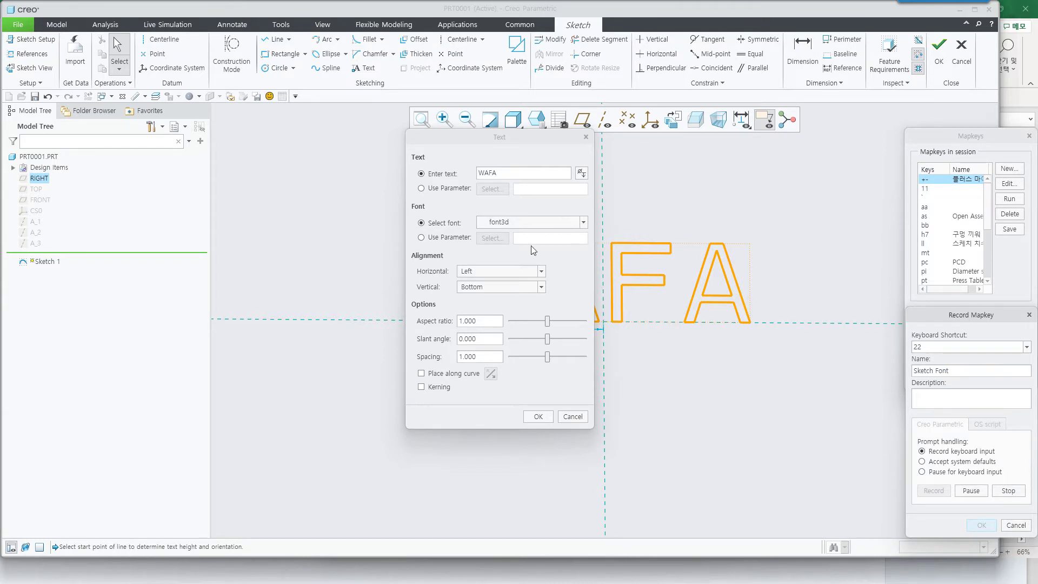
# Step: Record setting the text font to Malgun Gothic and confirming the text, and finish the mapkey recording
pyautogui.click(583, 222)
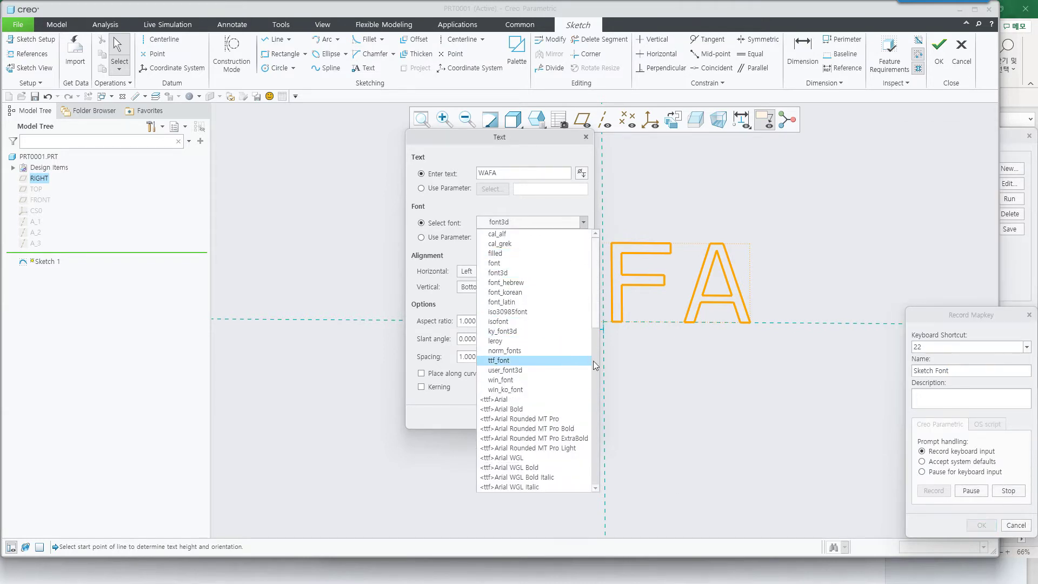
pyautogui.scroll(-1, 540, 389)
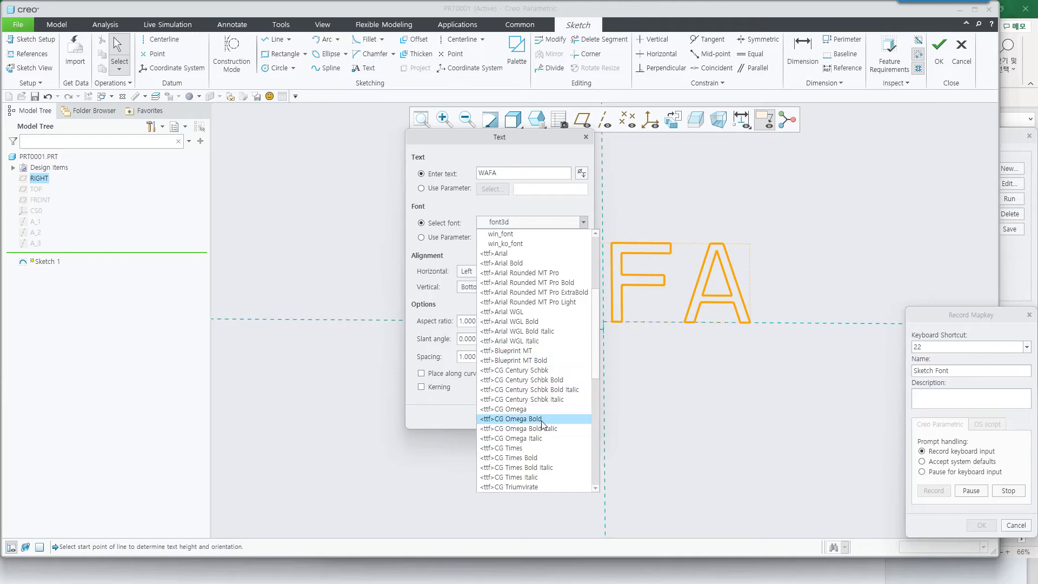
pyautogui.scroll(-10, 540, 303)
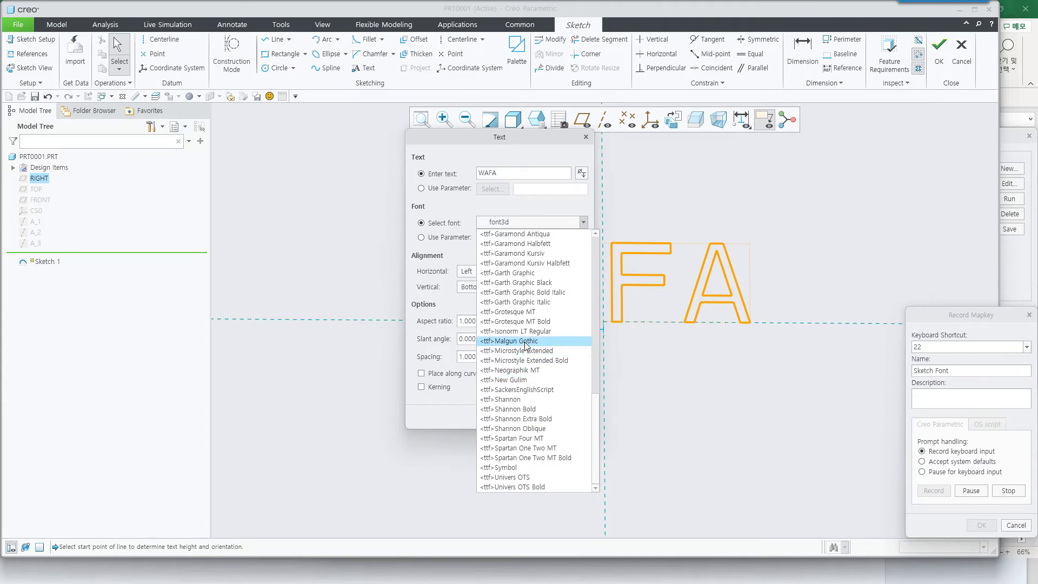
pyautogui.click(507, 340)
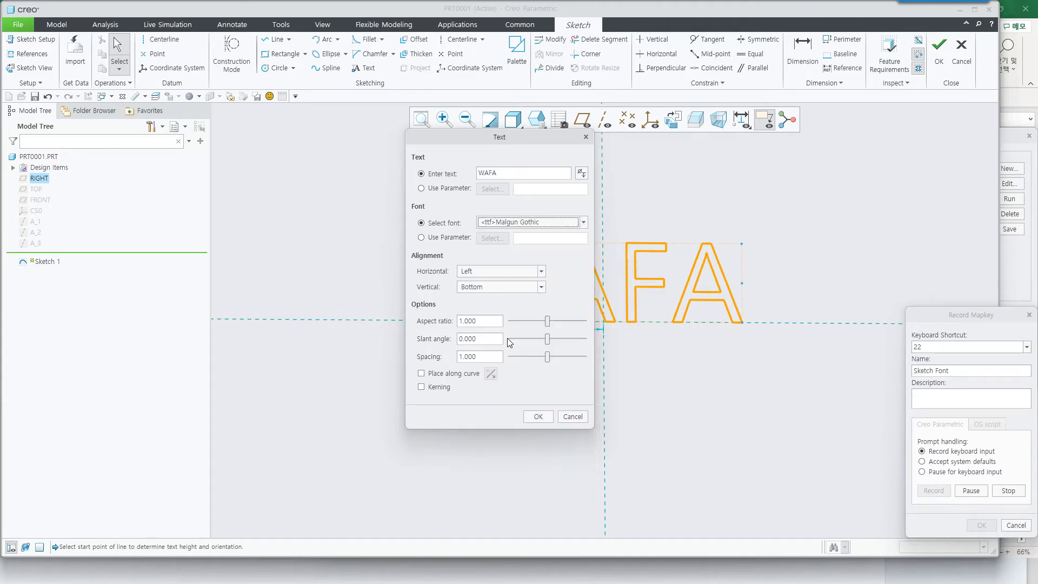
pyautogui.click(537, 416)
pyautogui.click(1008, 490)
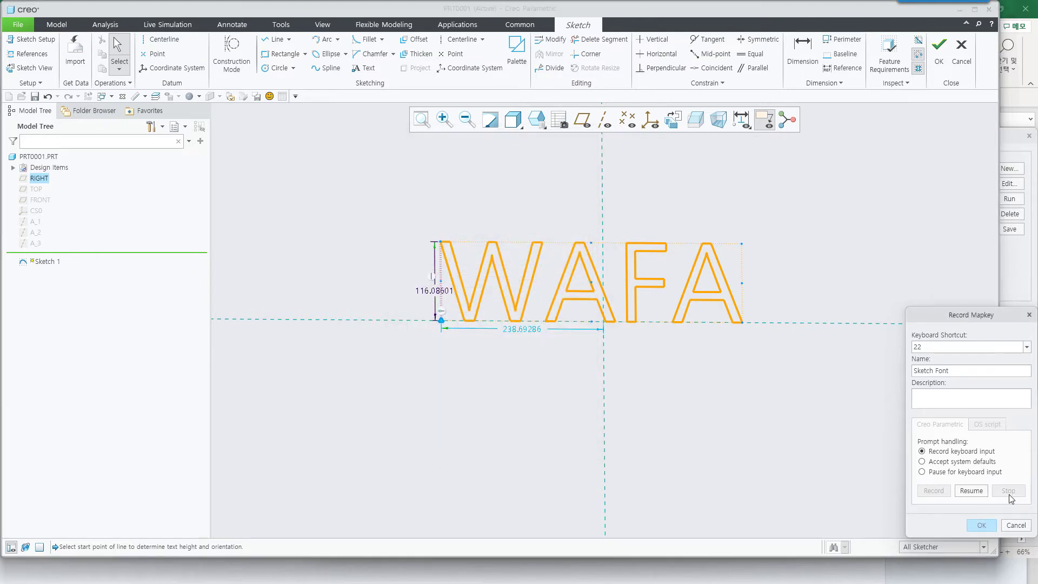
pyautogui.click(979, 525)
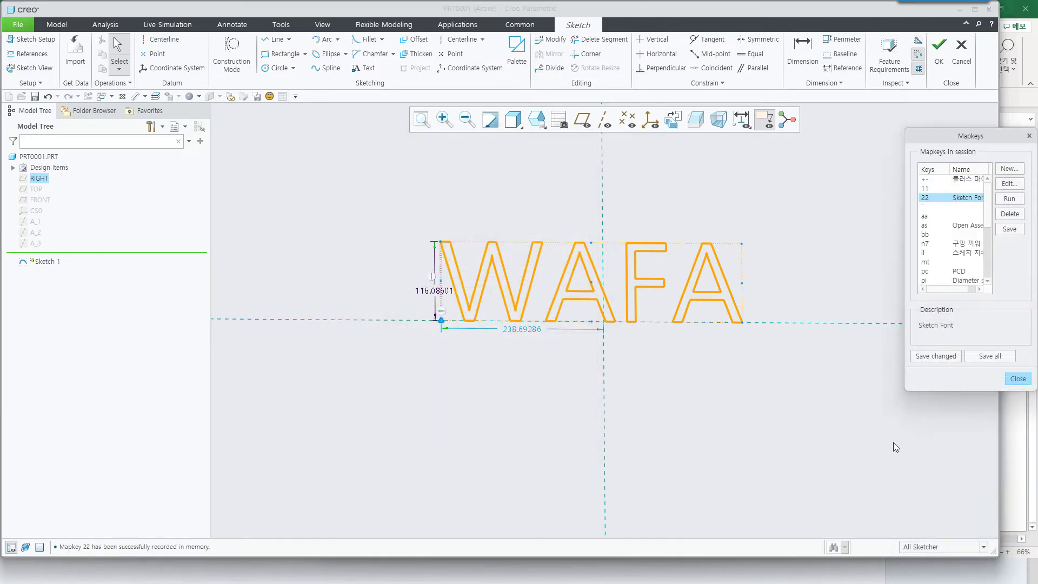
# Step: Save the Sketch Font mapkey to config.pro in the desktop folder and close the mapkey settings
pyautogui.click(1009, 229)
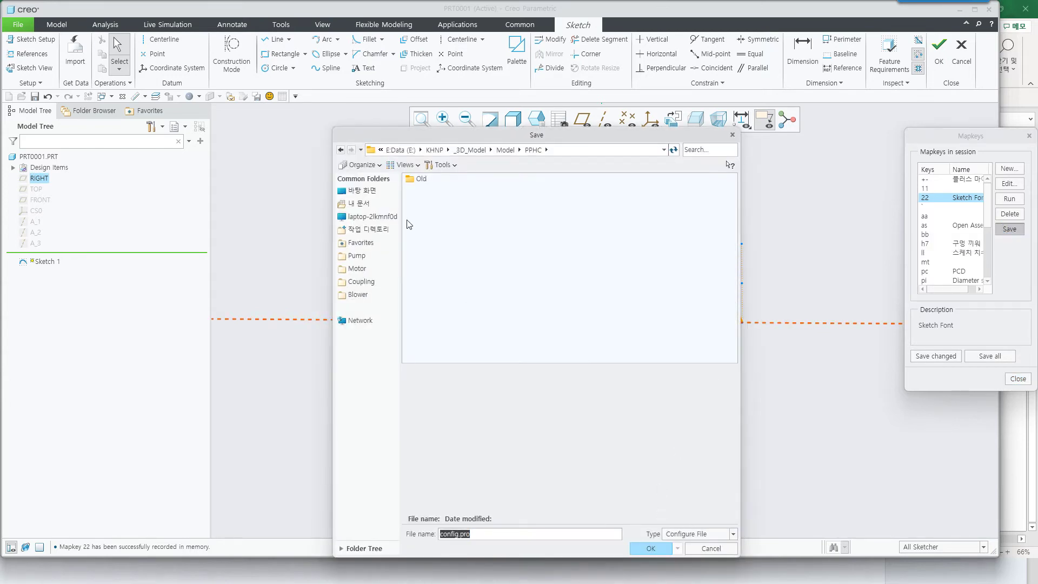
pyautogui.click(362, 190)
pyautogui.click(650, 548)
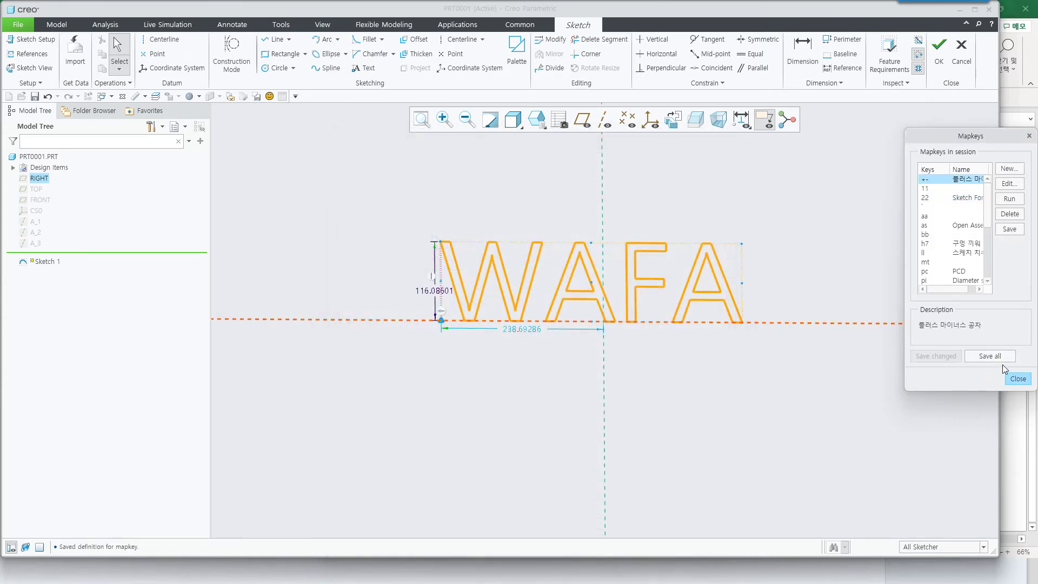
pyautogui.click(1018, 379)
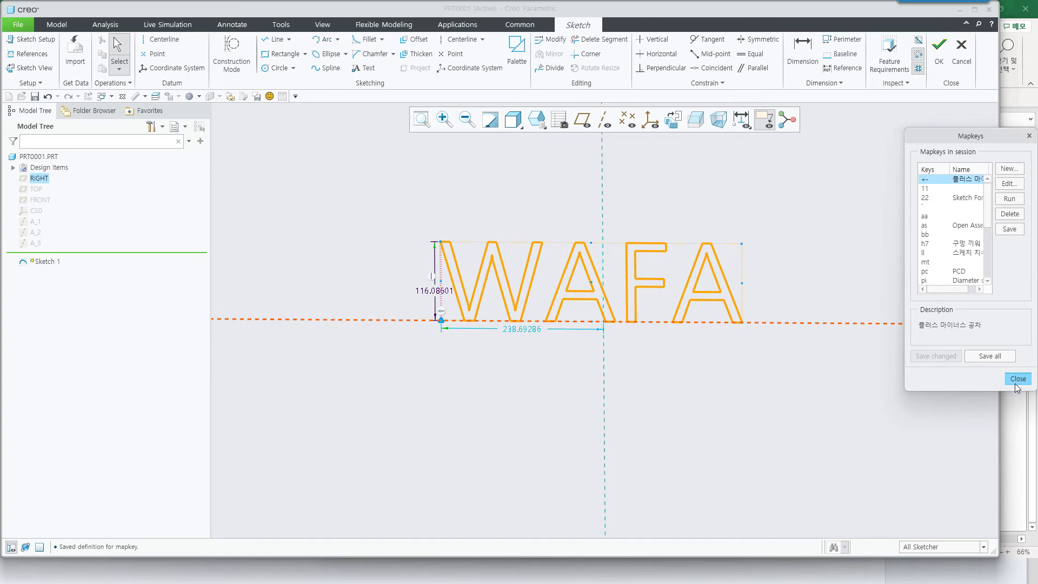
# Step: Try to run mapkey 22 while editing the WAFA text, and discard the text edit
pyautogui.doubleClick(481, 271)
pyautogui.write('22')
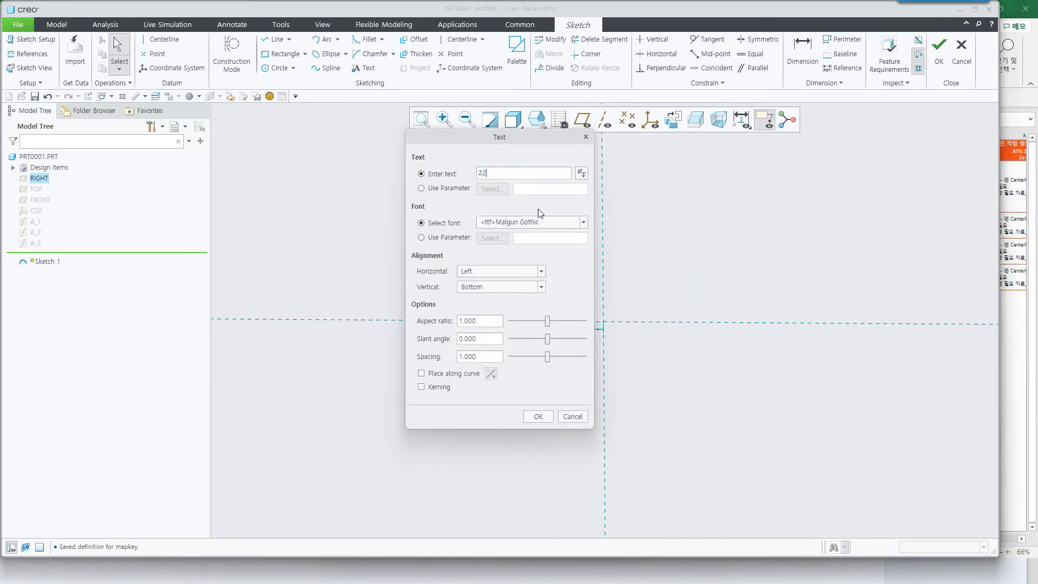
pyautogui.moveTo(503, 137)
pyautogui.mouseDown()
pyautogui.moveTo(738, 157)
pyautogui.moveTo(721, 162)
pyautogui.mouseUp()
pyautogui.click(790, 442)
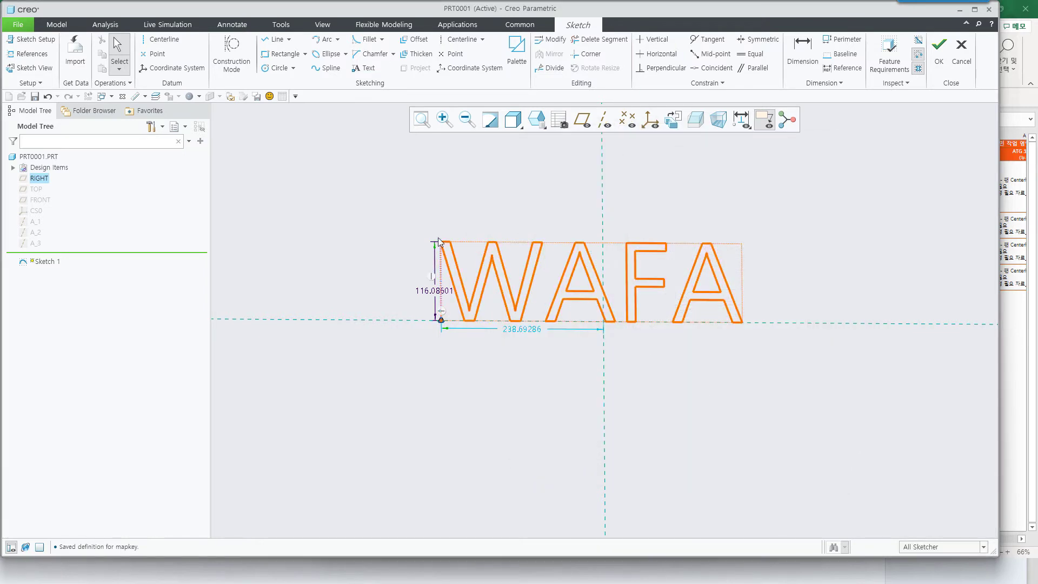
# Step: Customize the Quick Access Toolbar by adding the Sketch Font mapkey from the Mapkeys category, placed after New
pyautogui.rightClick(256, 97)
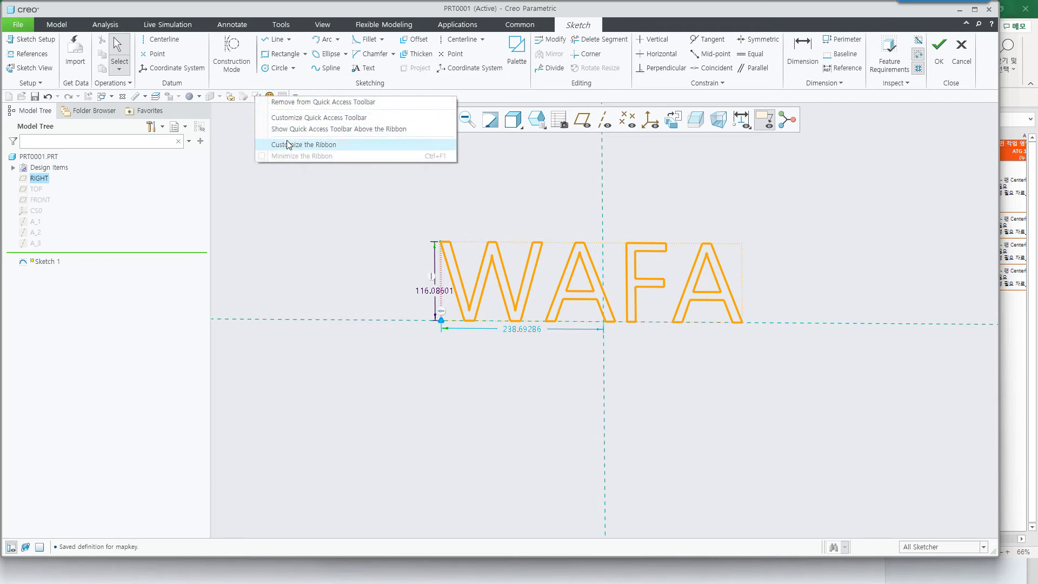
pyautogui.click(325, 119)
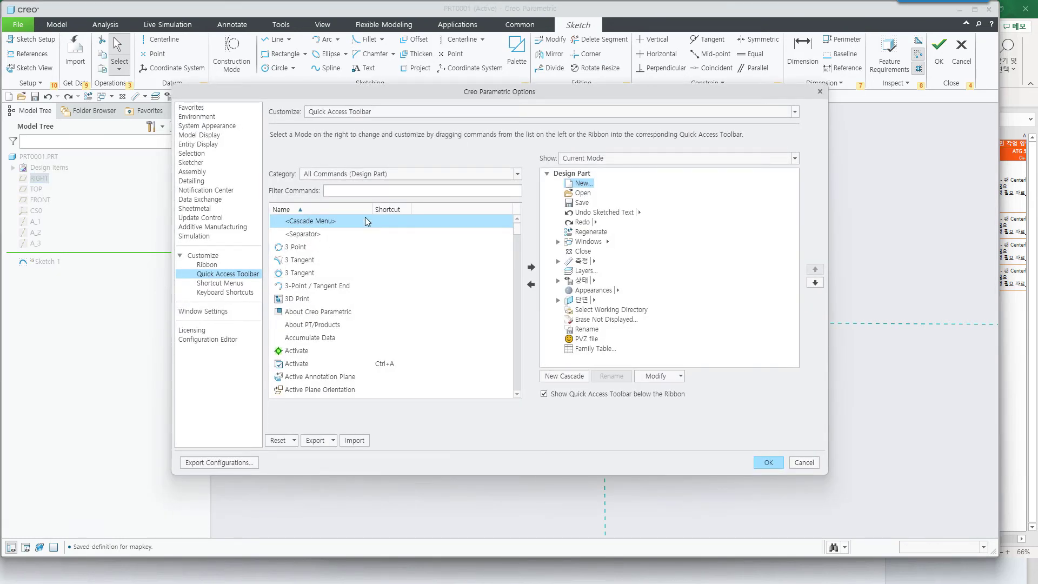
pyautogui.click(339, 176)
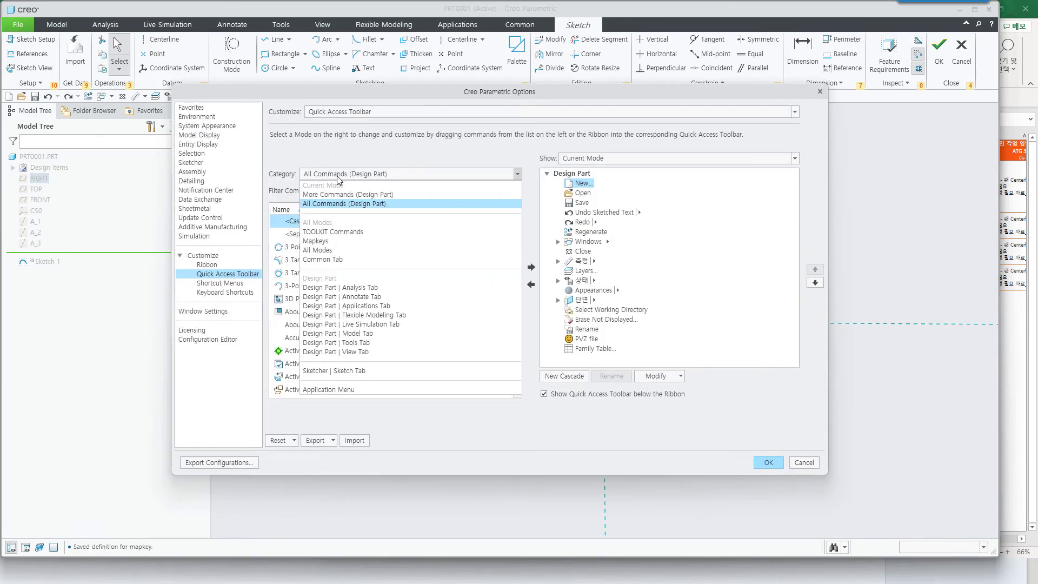
pyautogui.click(330, 240)
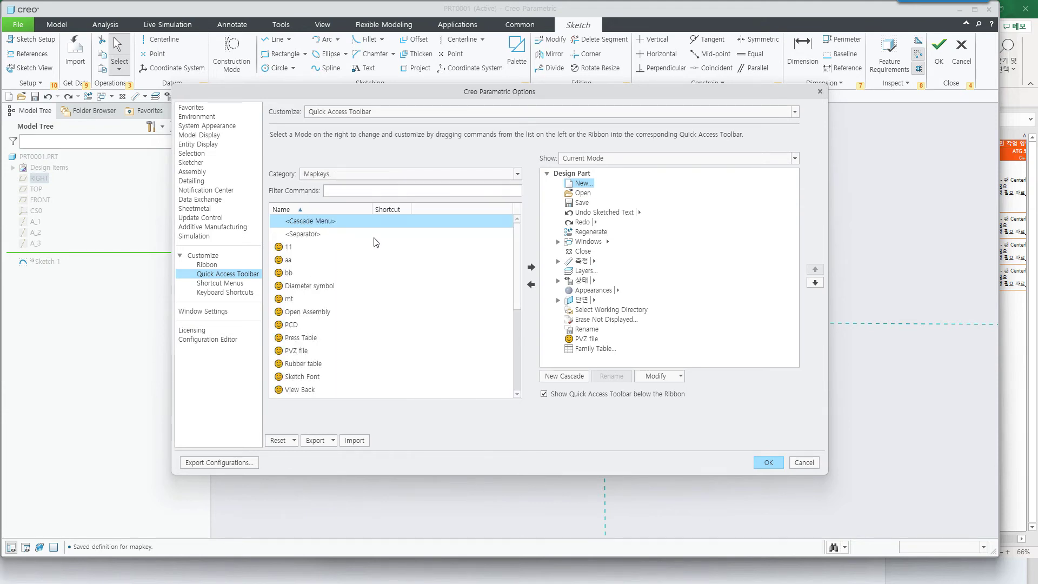
pyautogui.scroll(-10, 427, 349)
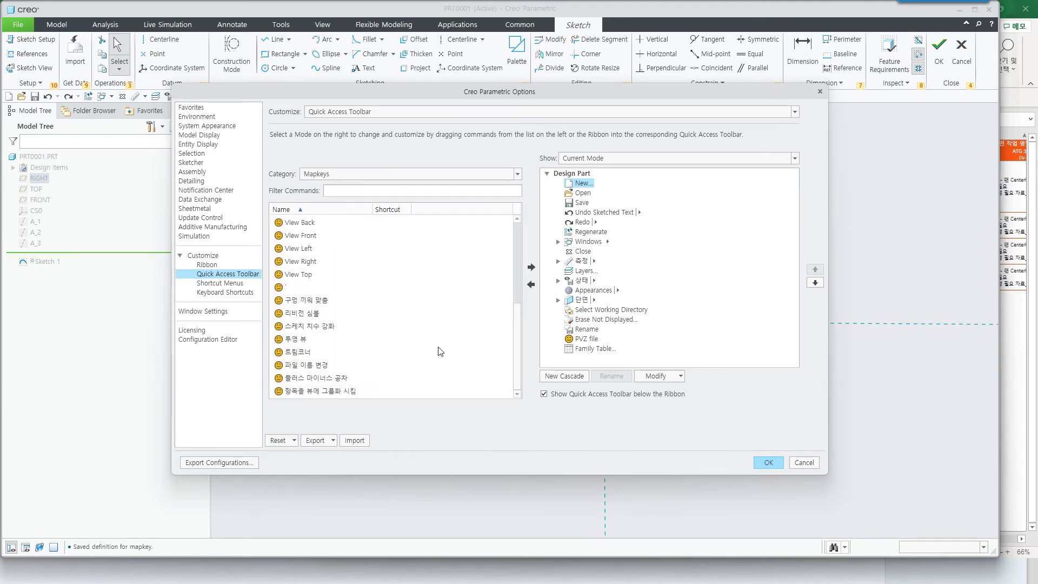
pyautogui.scroll(3, 439, 345)
pyautogui.scroll(-2, 427, 343)
pyautogui.scroll(3, 323, 311)
pyautogui.click(302, 327)
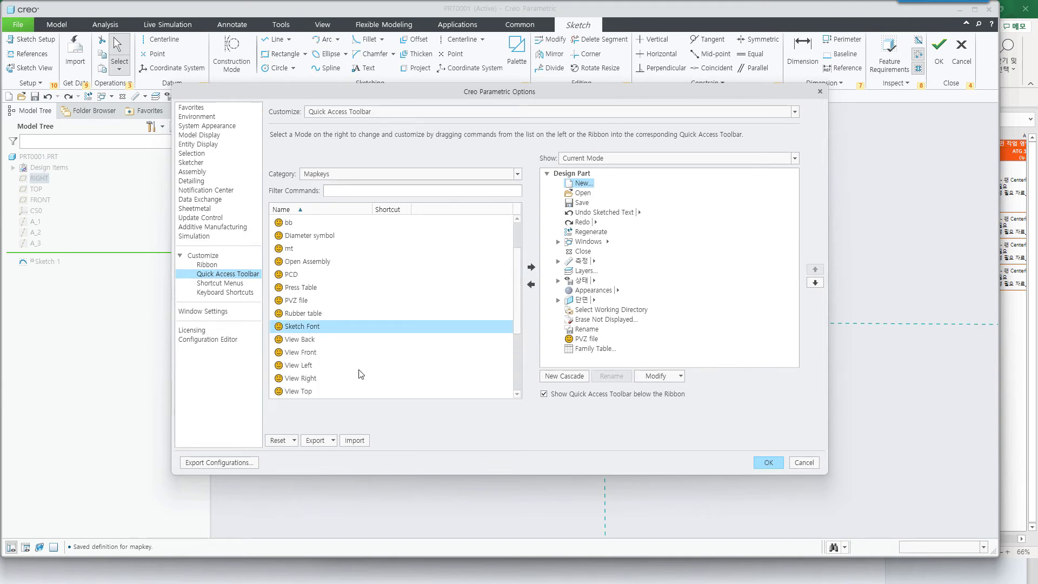
pyautogui.click(530, 266)
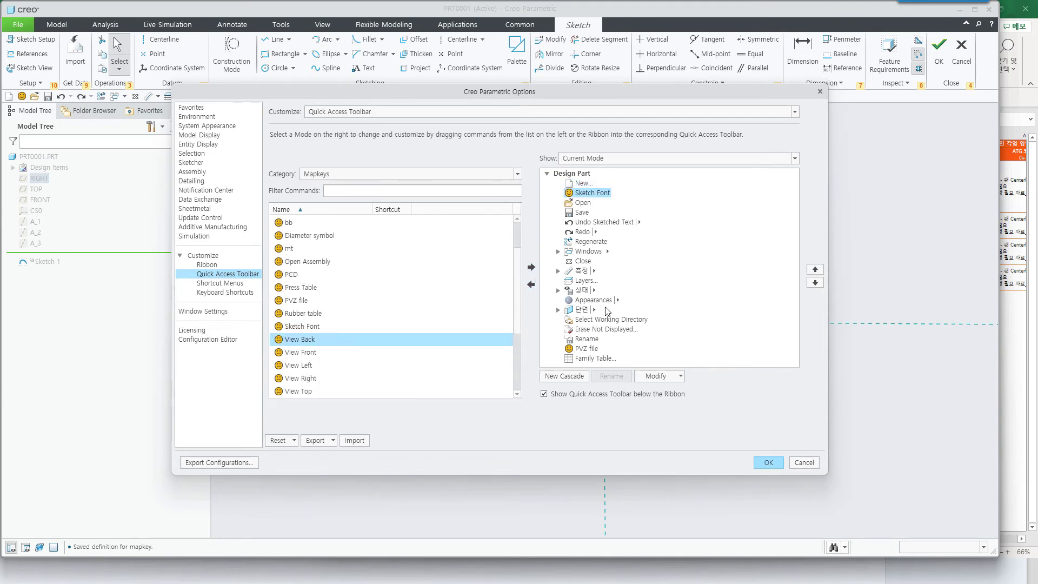
# Step: Move Sketch Font to the end of the Quick Access Toolbar commands, after Family Table
pyautogui.click(815, 283)
pyautogui.click(815, 282)
pyautogui.click(815, 282)
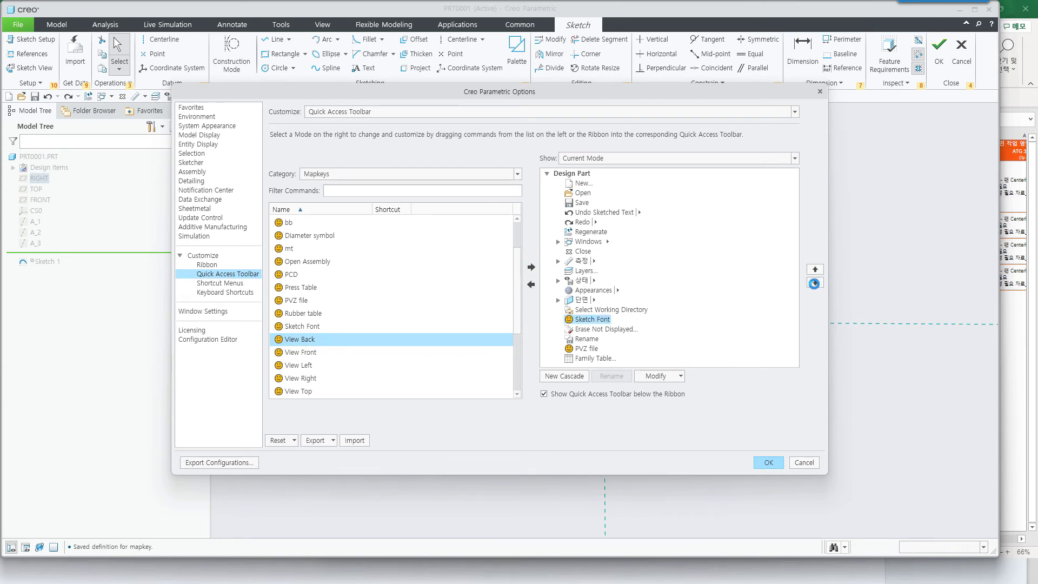
pyautogui.click(814, 284)
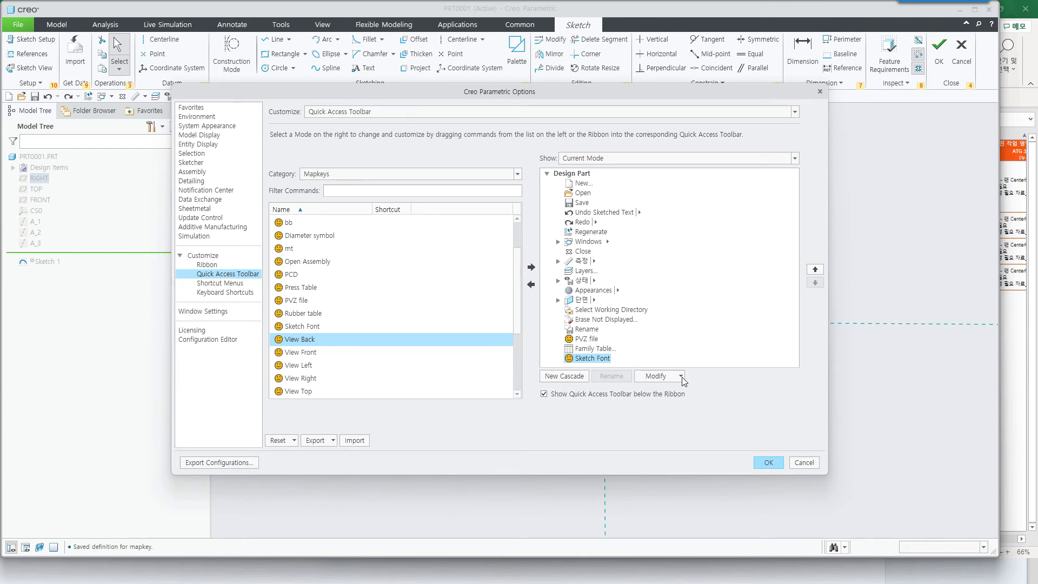
# Step: Copy the button image of the Text command found in the Sketcher | Sketch Tab category
pyautogui.click(667, 382)
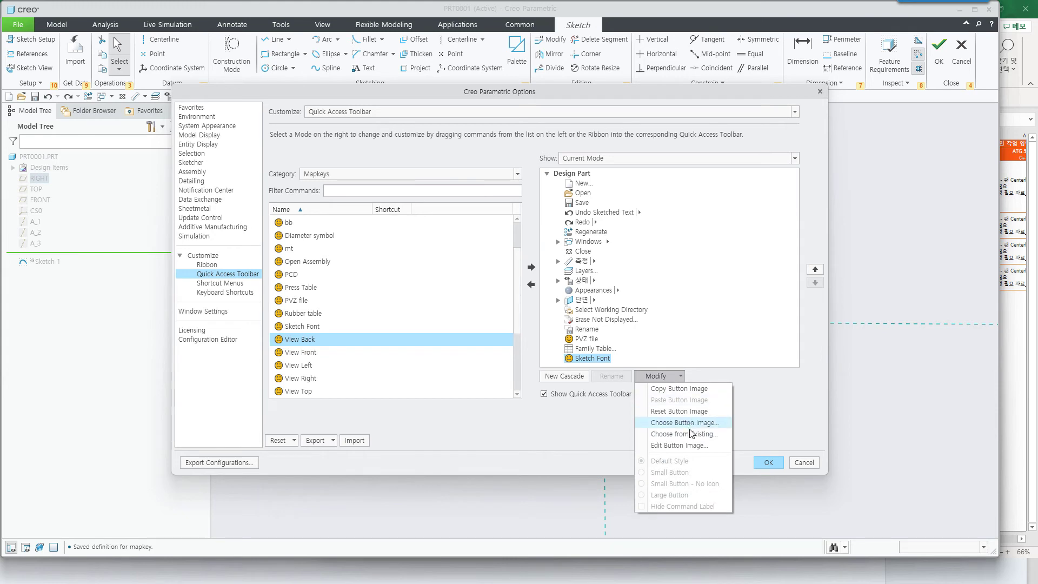
pyautogui.click(541, 420)
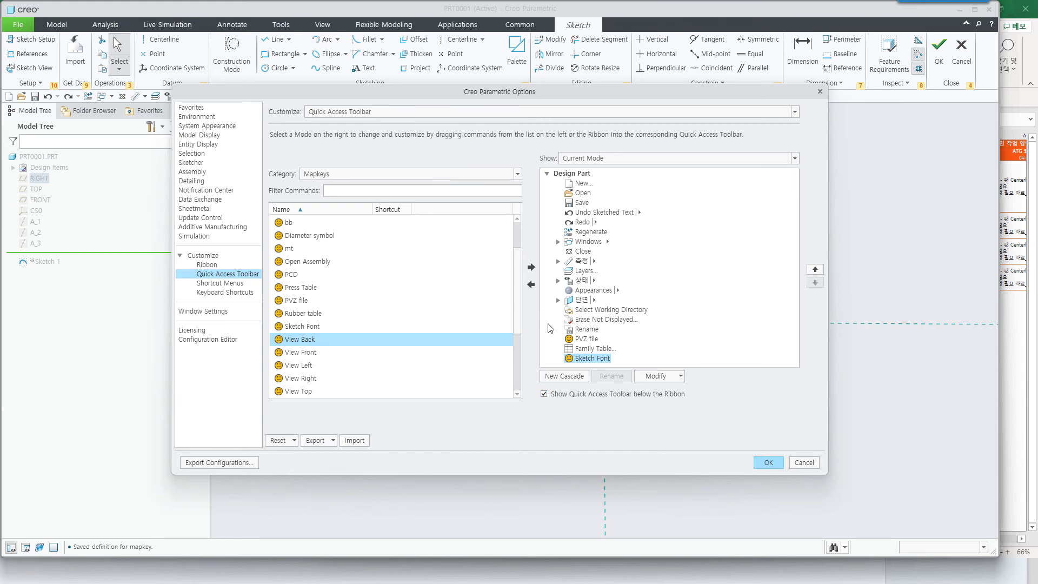
pyautogui.click(328, 173)
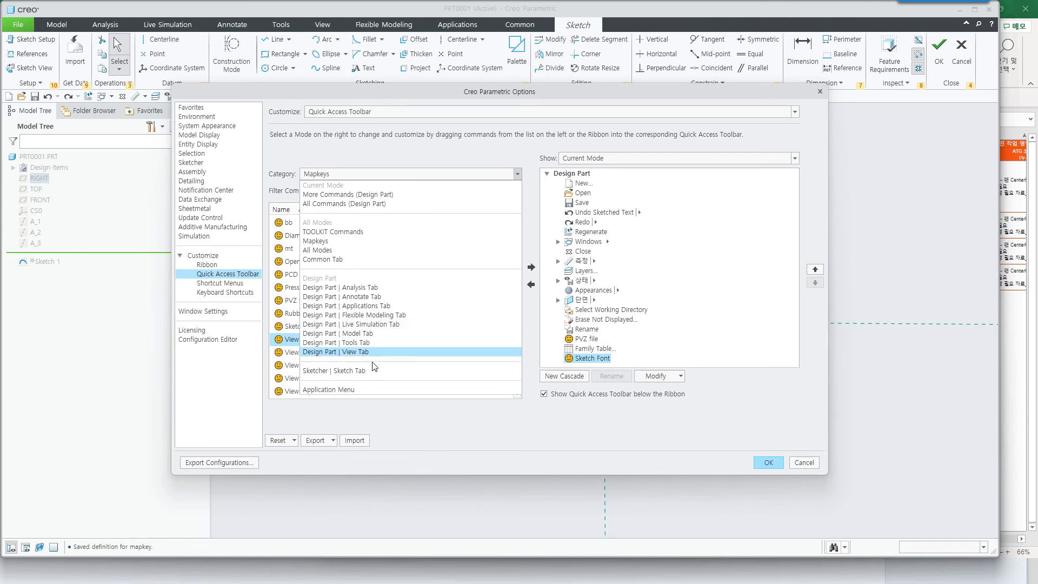
pyautogui.click(369, 377)
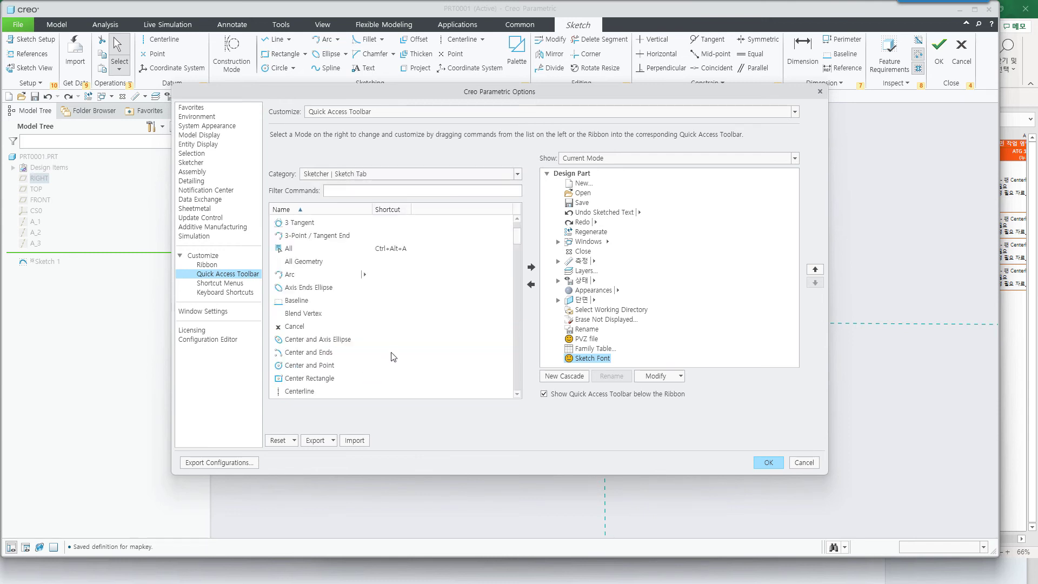
pyautogui.scroll(-7, 362, 335)
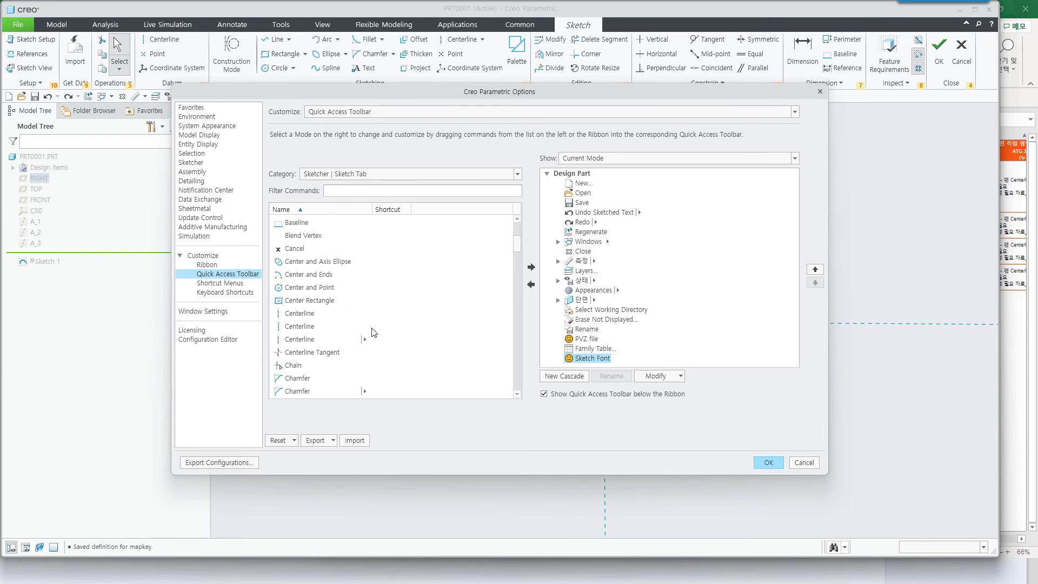
pyautogui.scroll(-10, 373, 346)
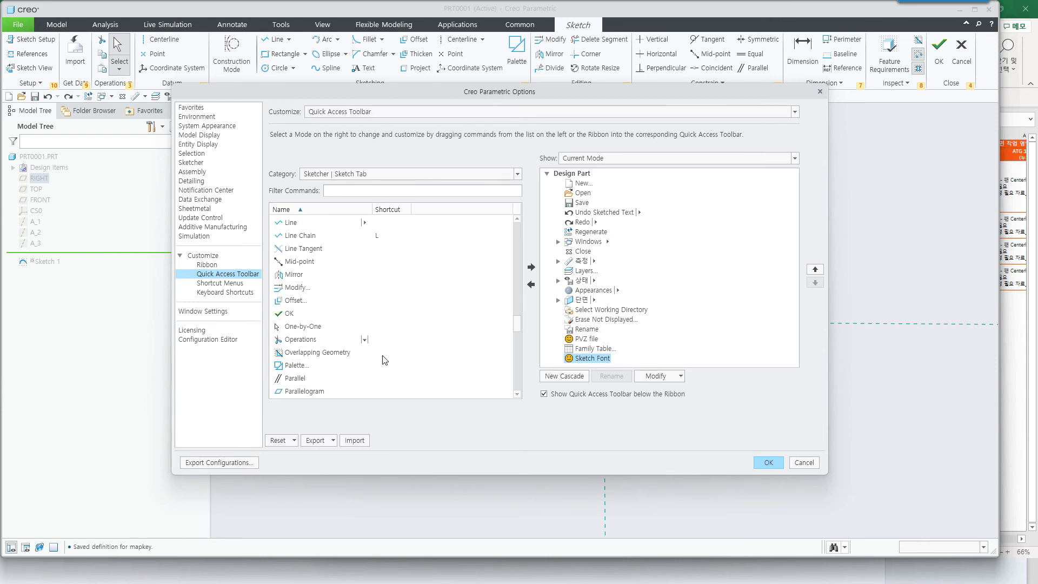
pyautogui.scroll(-6, 376, 352)
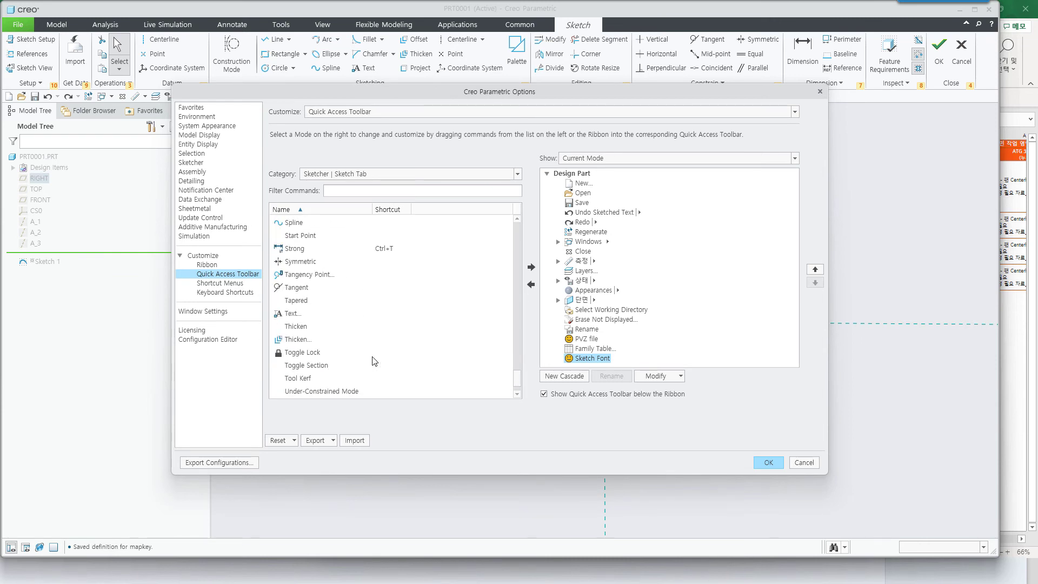
pyautogui.rightClick(287, 314)
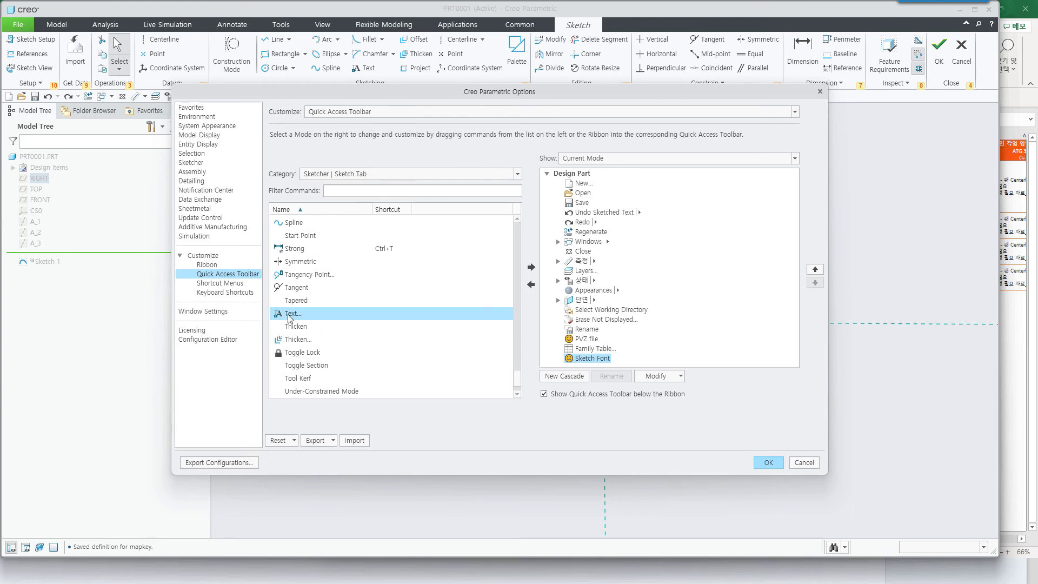
pyautogui.click(311, 321)
# Step: Paste the copied button image onto the Sketch Font command and accept the customization options
pyautogui.click(654, 377)
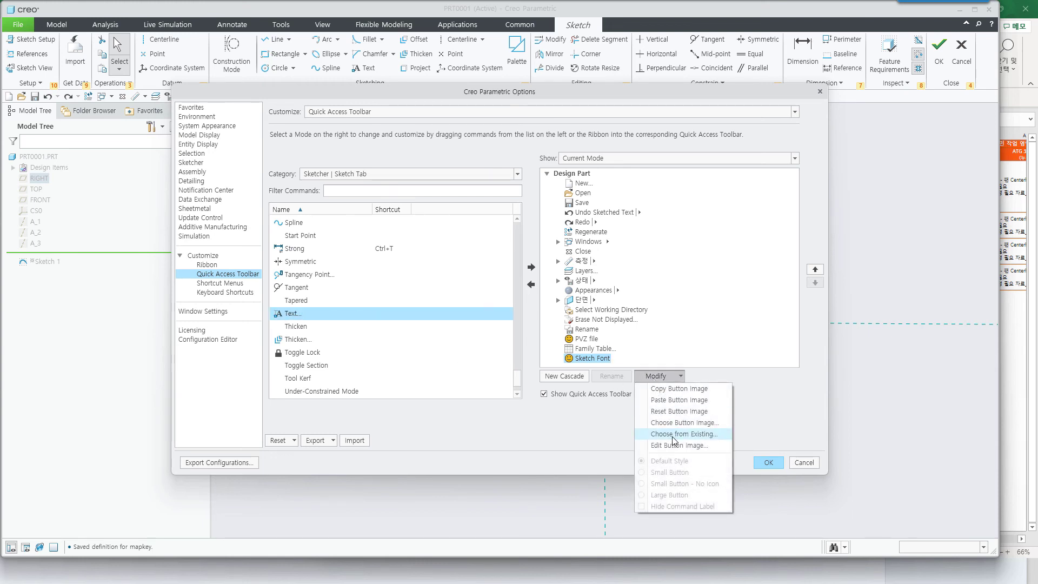
pyautogui.click(672, 400)
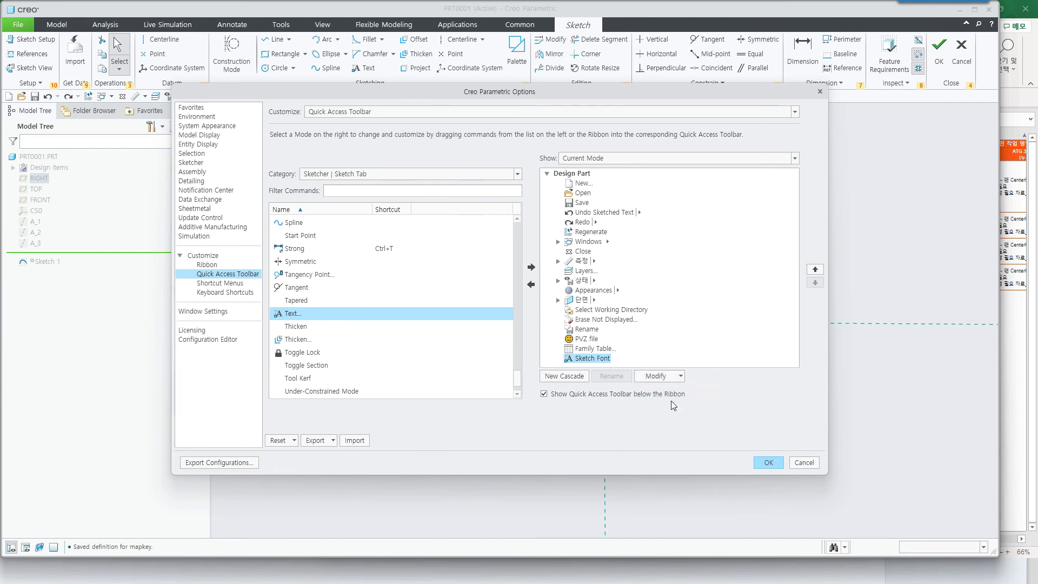
pyautogui.click(768, 463)
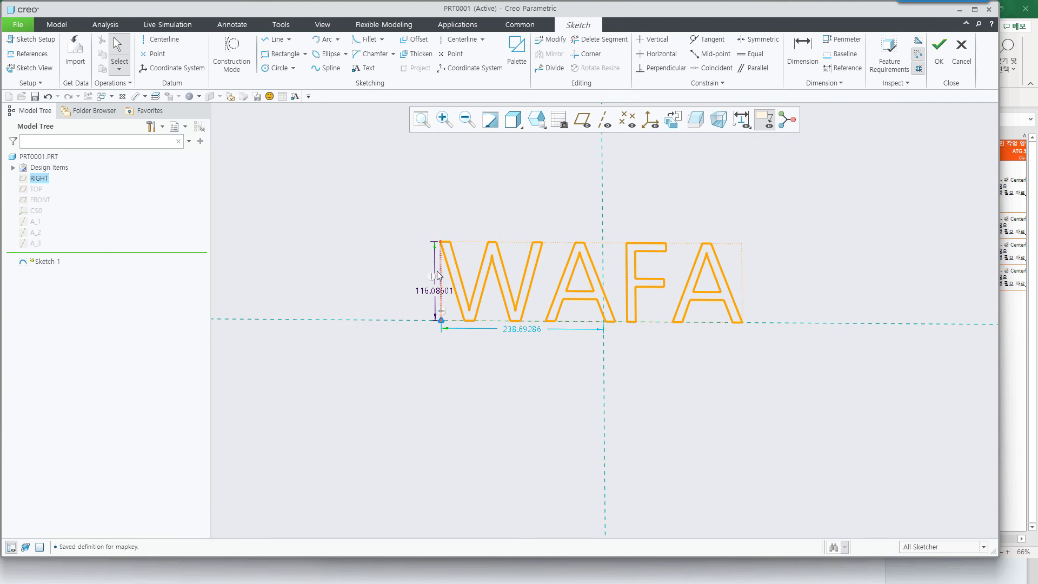
# Step: Run the Sketch Font mapkey while editing the WAFA text, and reopen the text to check its font
pyautogui.doubleClick(489, 280)
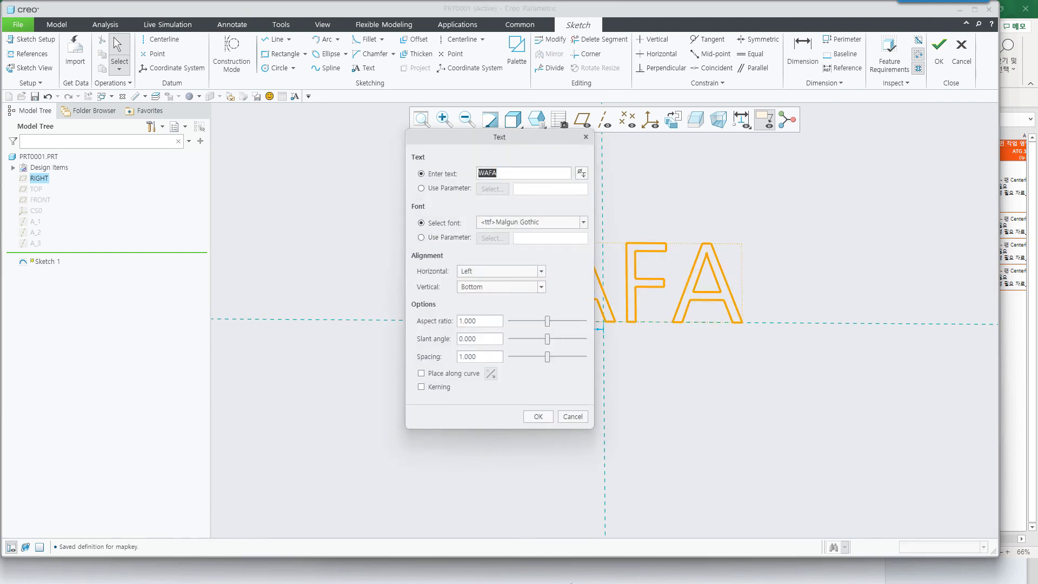
pyautogui.click(294, 96)
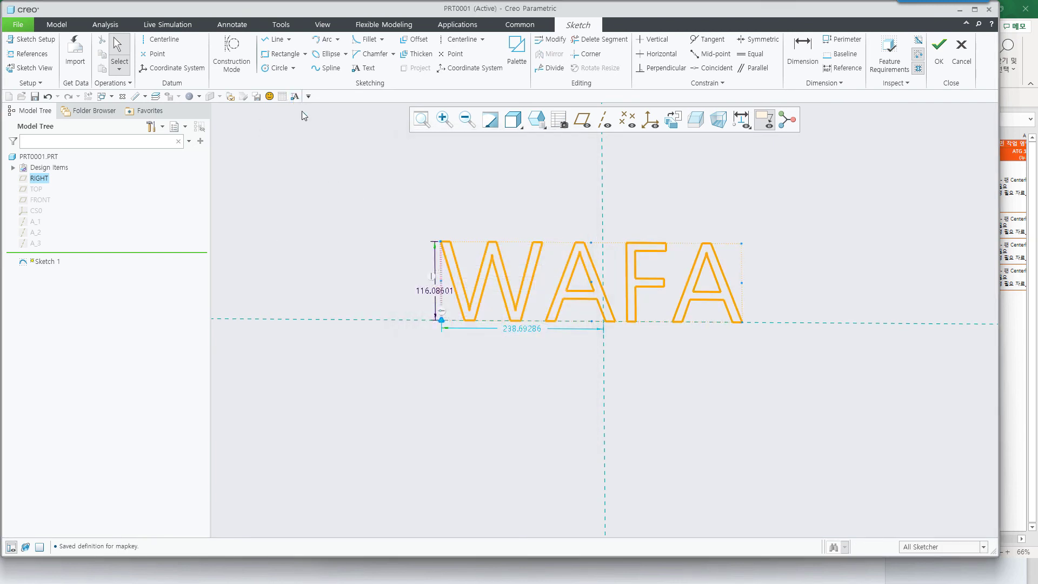
pyautogui.doubleClick(496, 271)
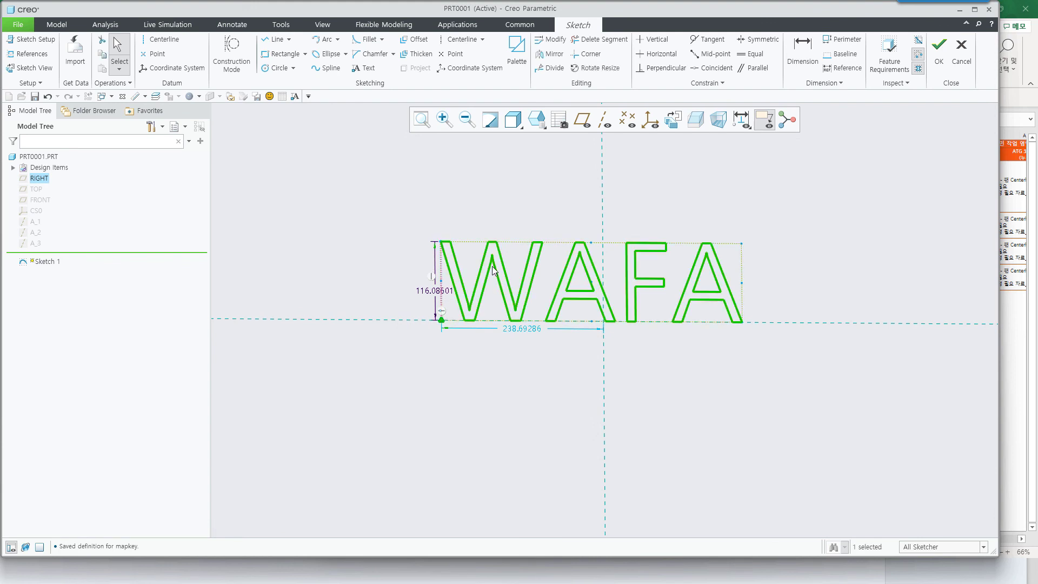
pyautogui.click(530, 418)
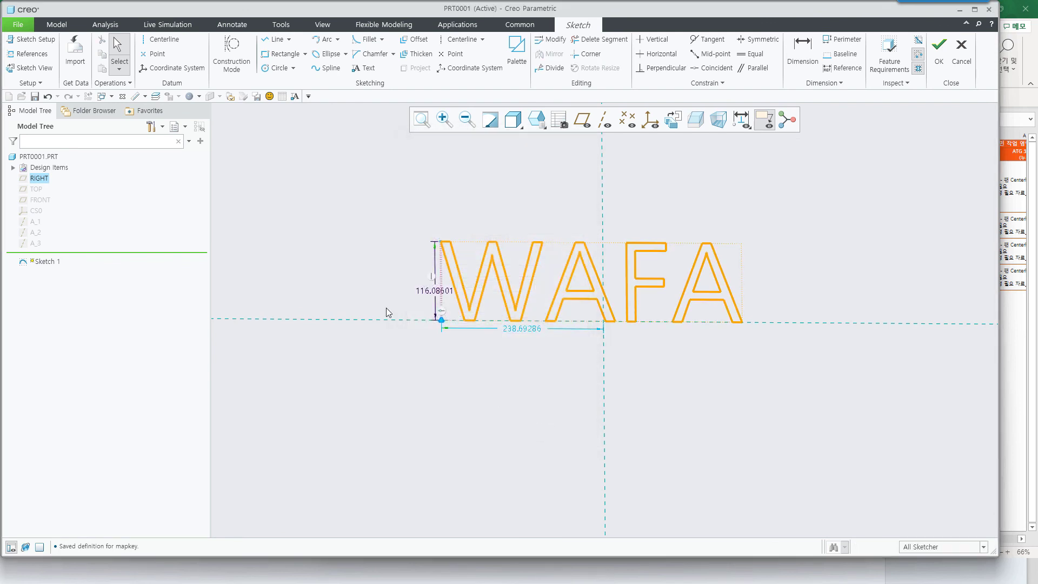
# Step: Create a new sketch text reading 와파, about 107 high, below and to the left of the WAFA text
pyautogui.click(363, 67)
pyautogui.click(374, 483)
pyautogui.click(371, 411)
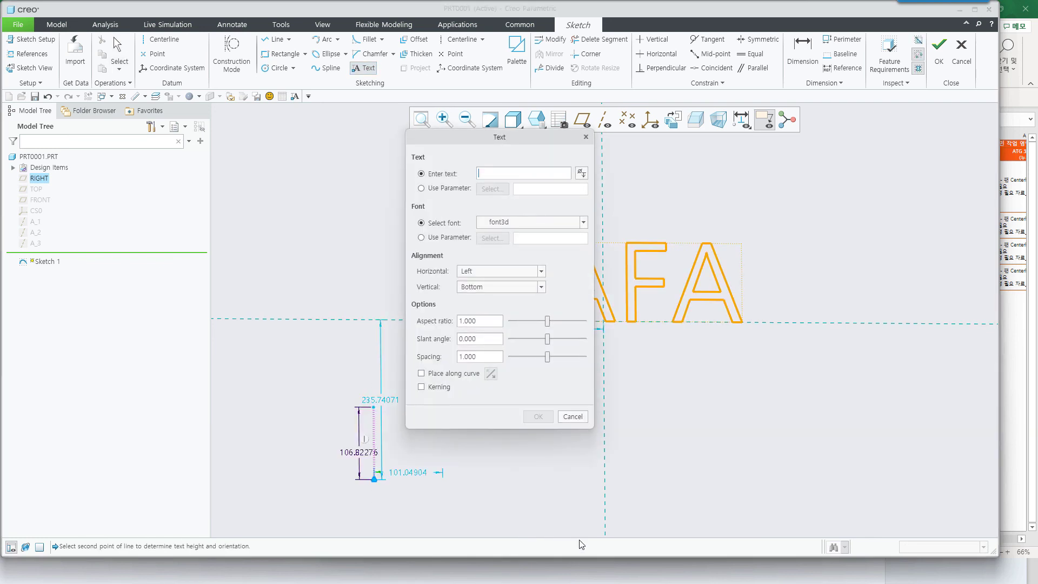
pyautogui.write('와파')
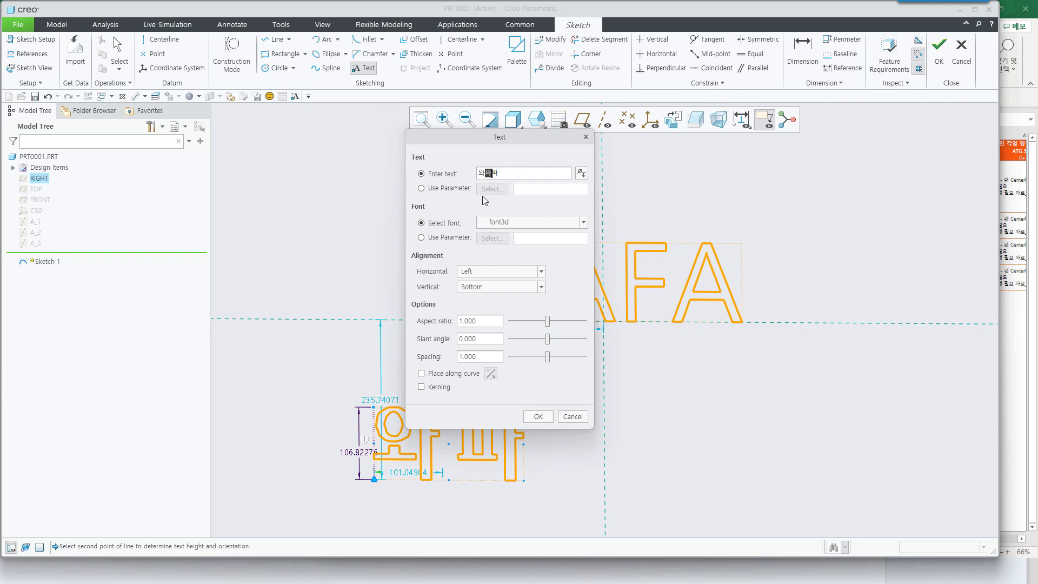
# Step: Set the 와파 text to Malgun Gothic with the Sketch Font mapkey, and reopen the text to check its font
pyautogui.click(295, 101)
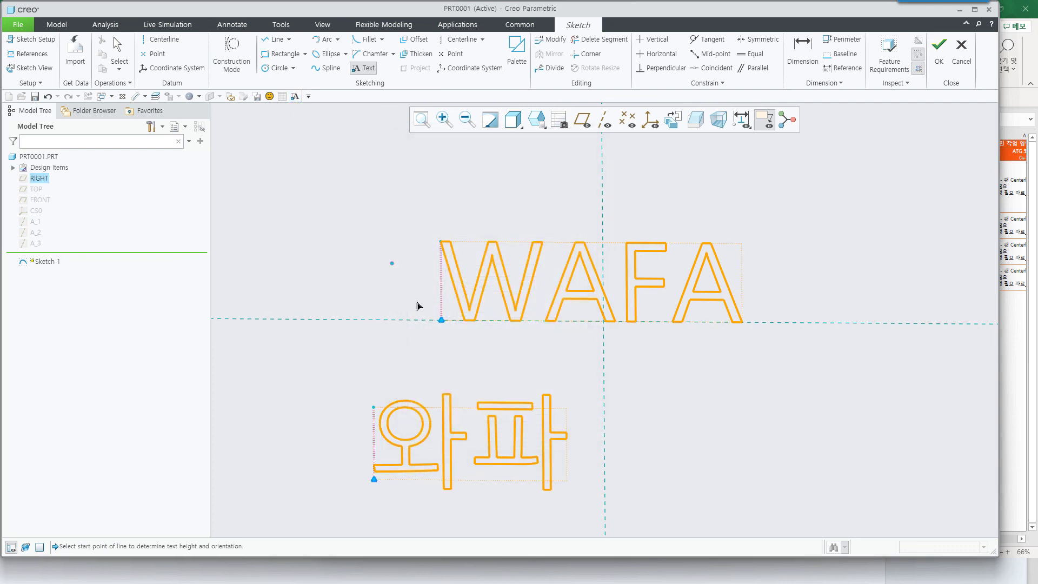
pyautogui.doubleClick(409, 403)
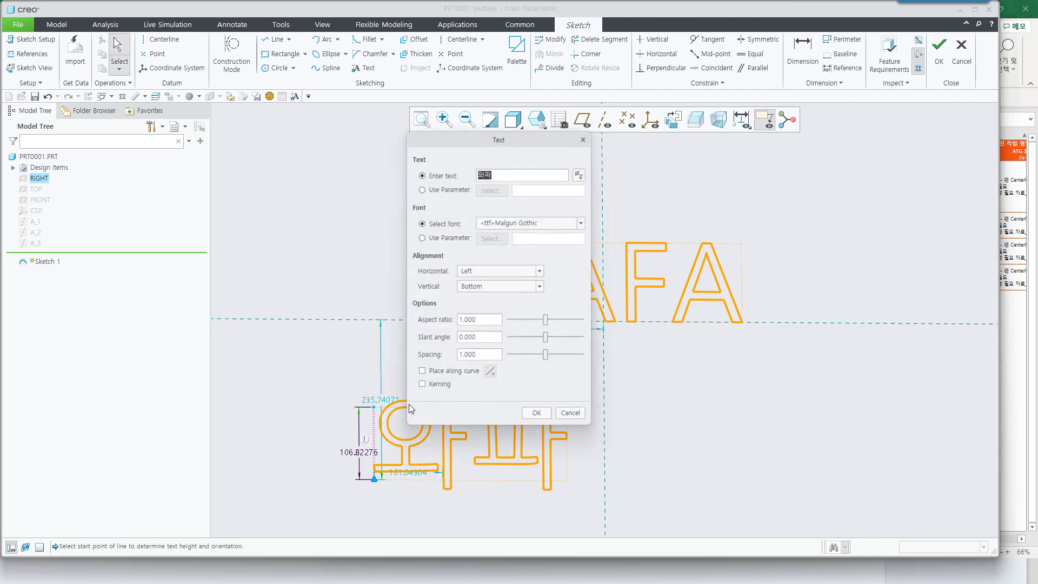
pyautogui.click(538, 416)
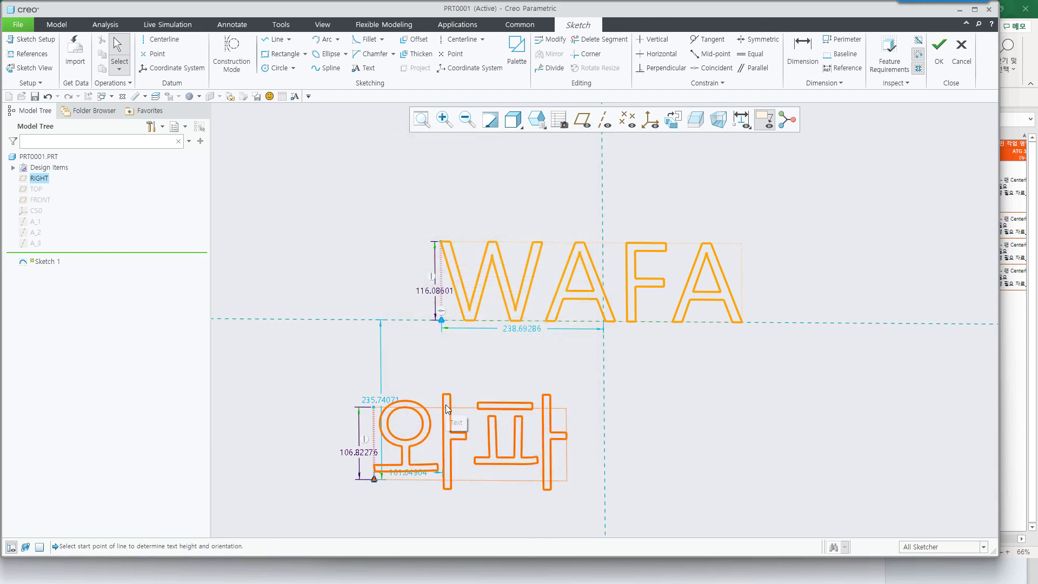